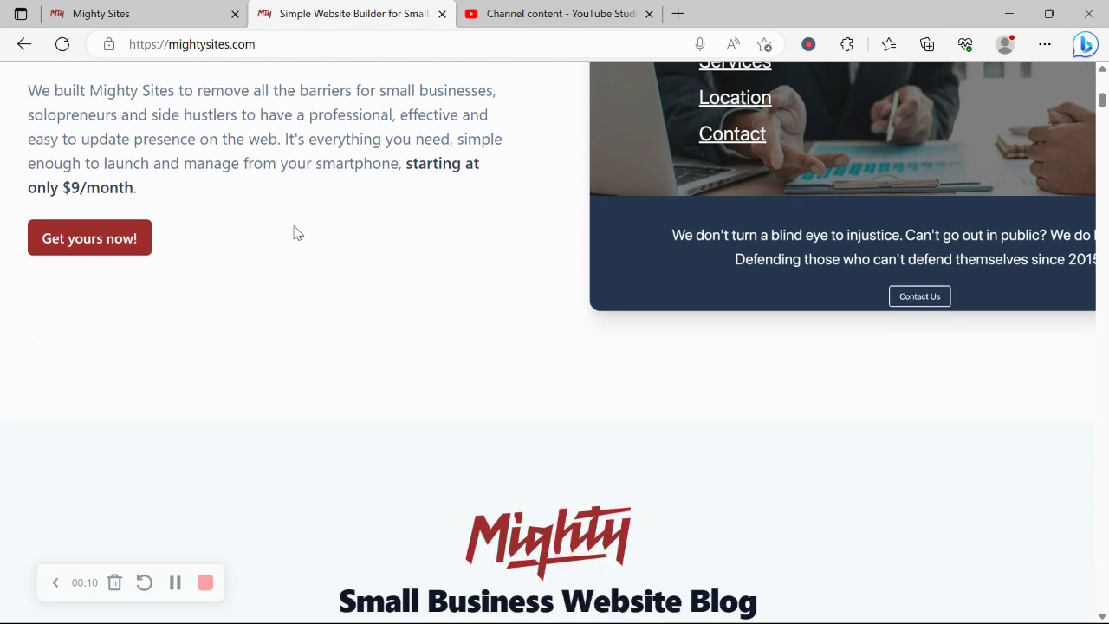
# Step: Scroll the Mighty Sites landing page, highlighting the one-page website and instant templates headings
pyautogui.scroll(-4, 294, 232)
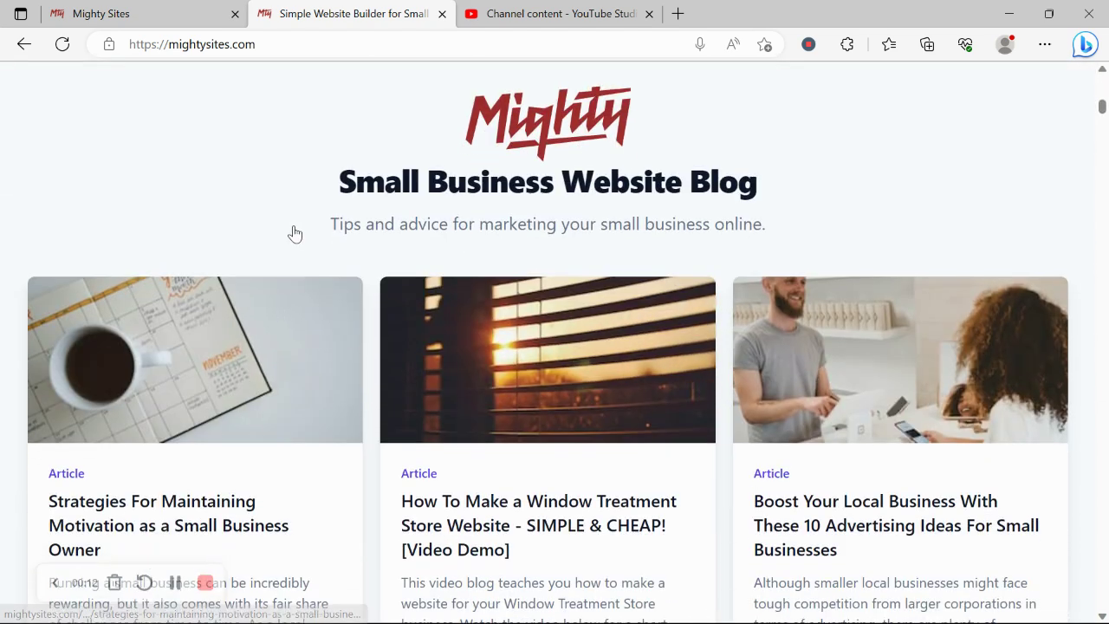
pyautogui.scroll(-3, 295, 232)
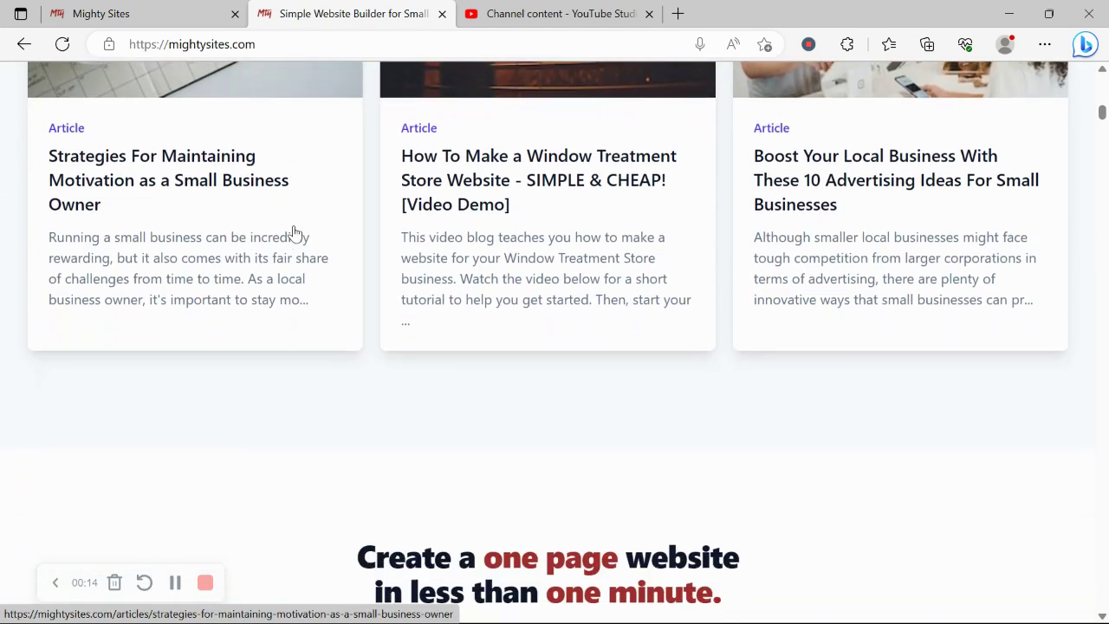
pyautogui.moveTo(329, 476); pyautogui.dragTo(824, 522)
pyautogui.scroll(-3, 621, 548)
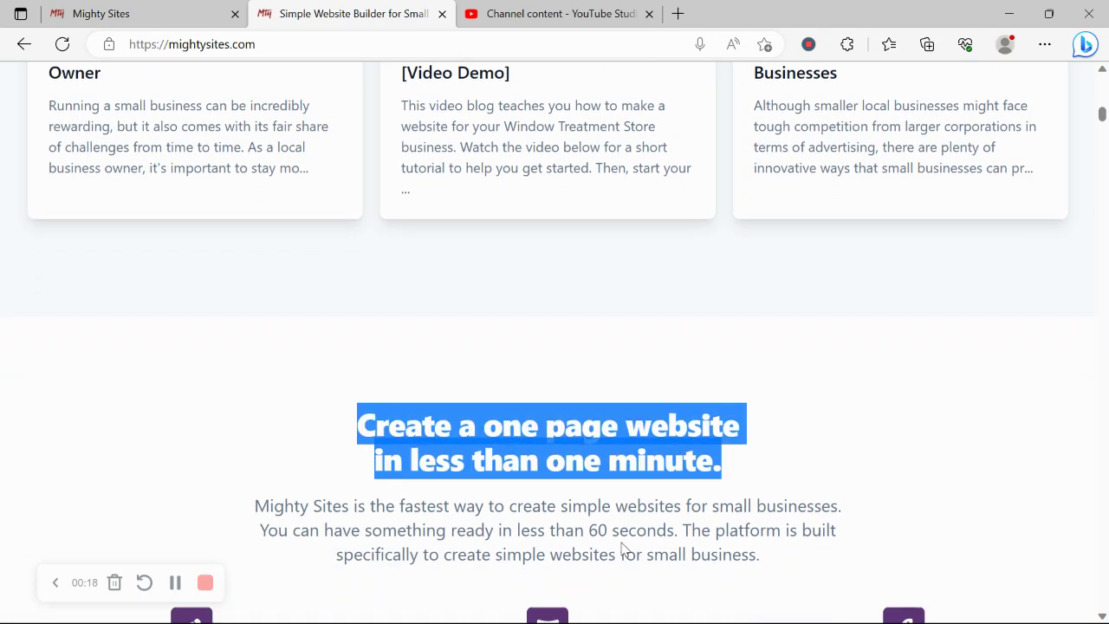
pyautogui.scroll(-5, 621, 548)
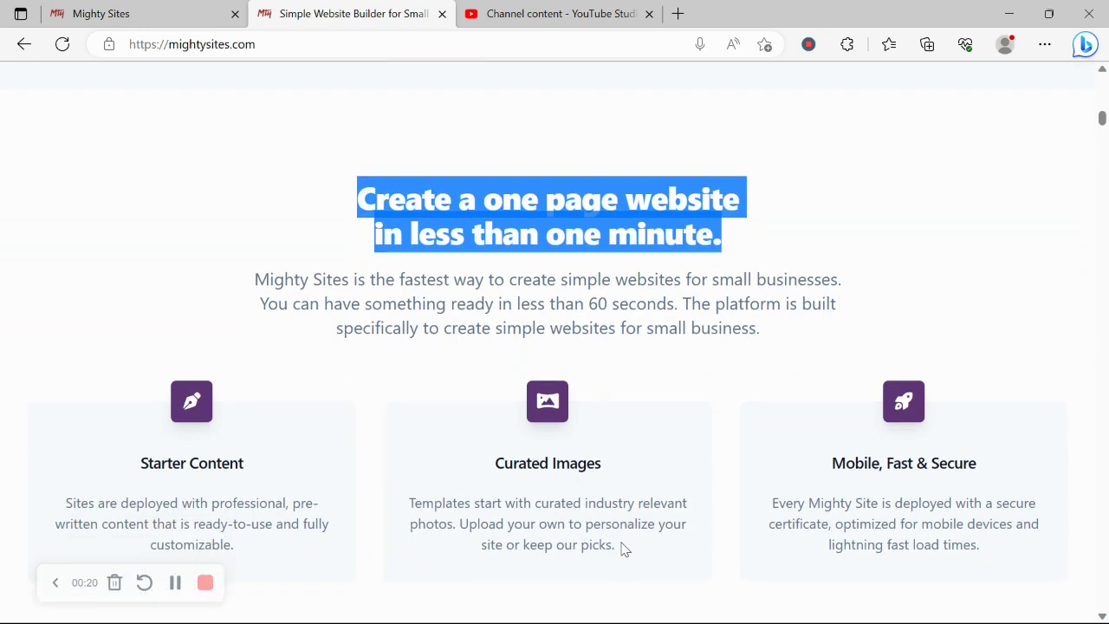
pyautogui.moveTo(232, 429); pyautogui.dragTo(944, 426)
# Step: In the Mighty Sites tab, browse the market templates and search for 'gold'
pyautogui.click(198, 7)
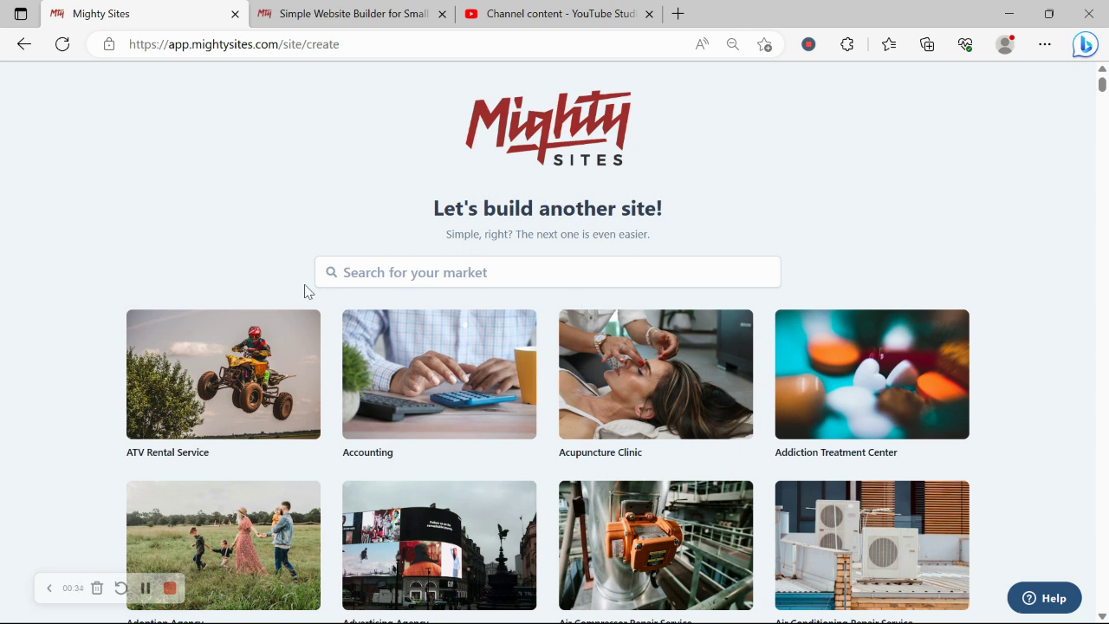
pyautogui.scroll(-4, 338, 215)
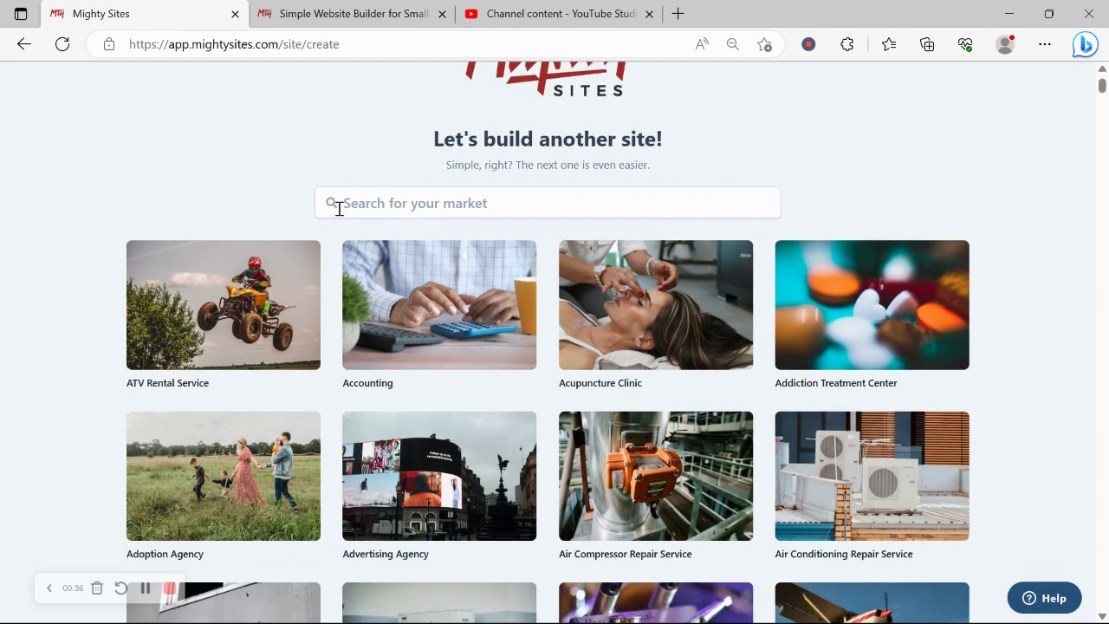
pyautogui.scroll(-5, 337, 215)
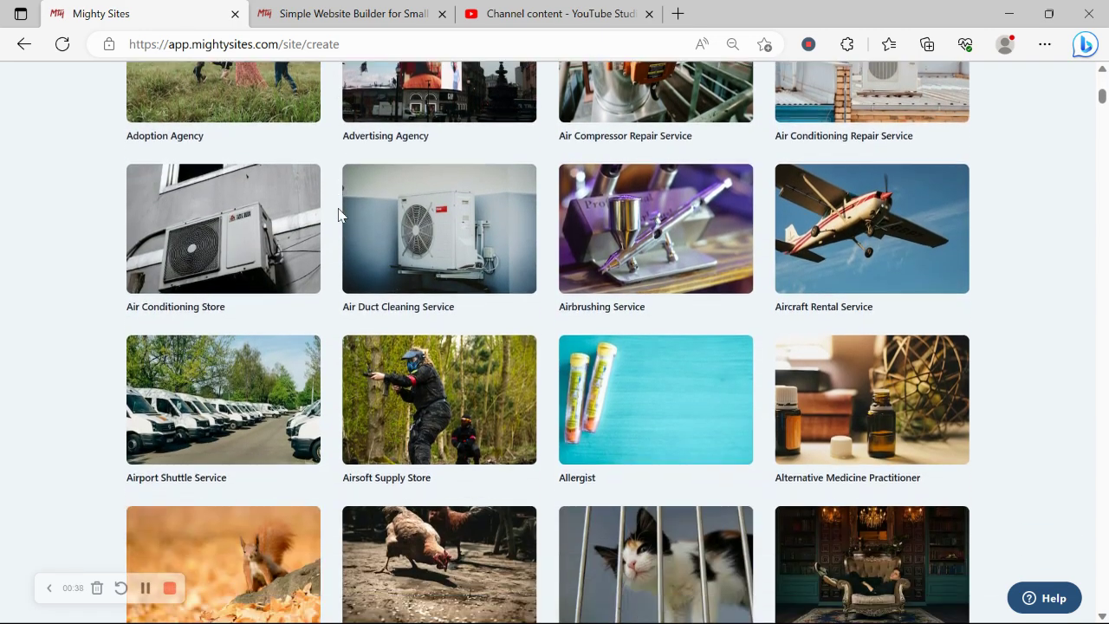
pyautogui.scroll(-5, 338, 215)
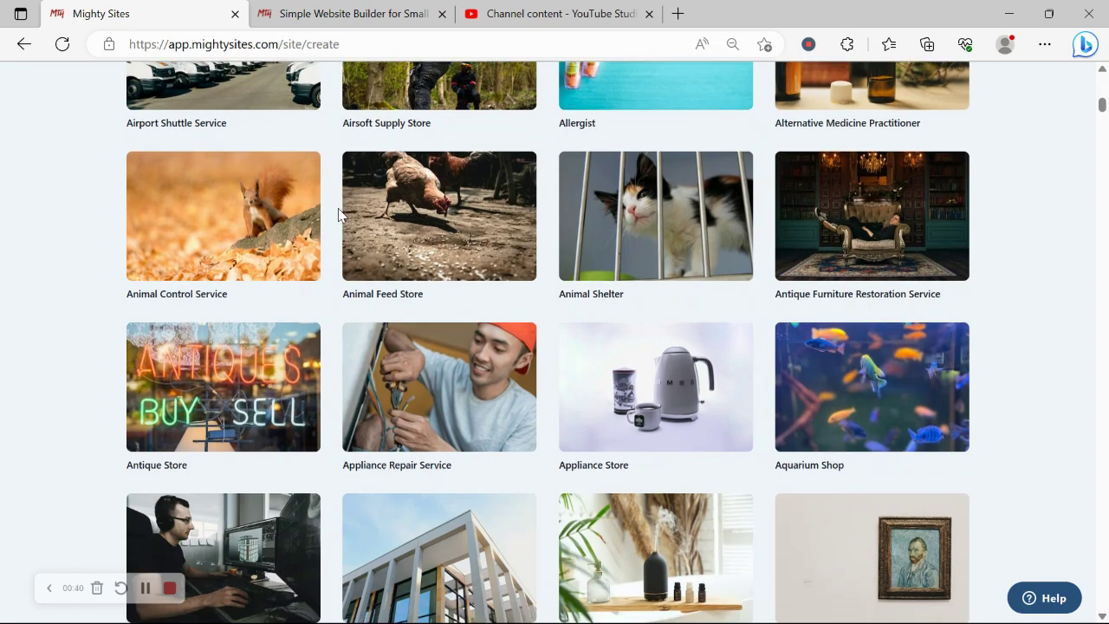
pyautogui.scroll(-3, 338, 213)
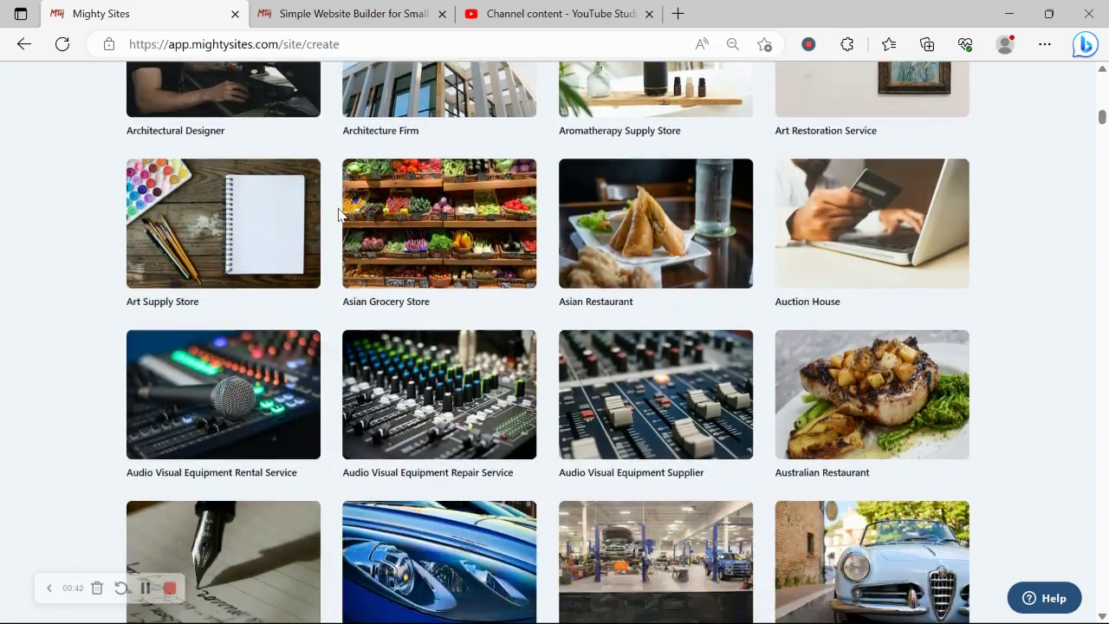
pyautogui.scroll(2, 338, 212)
pyautogui.scroll(15, 338, 215)
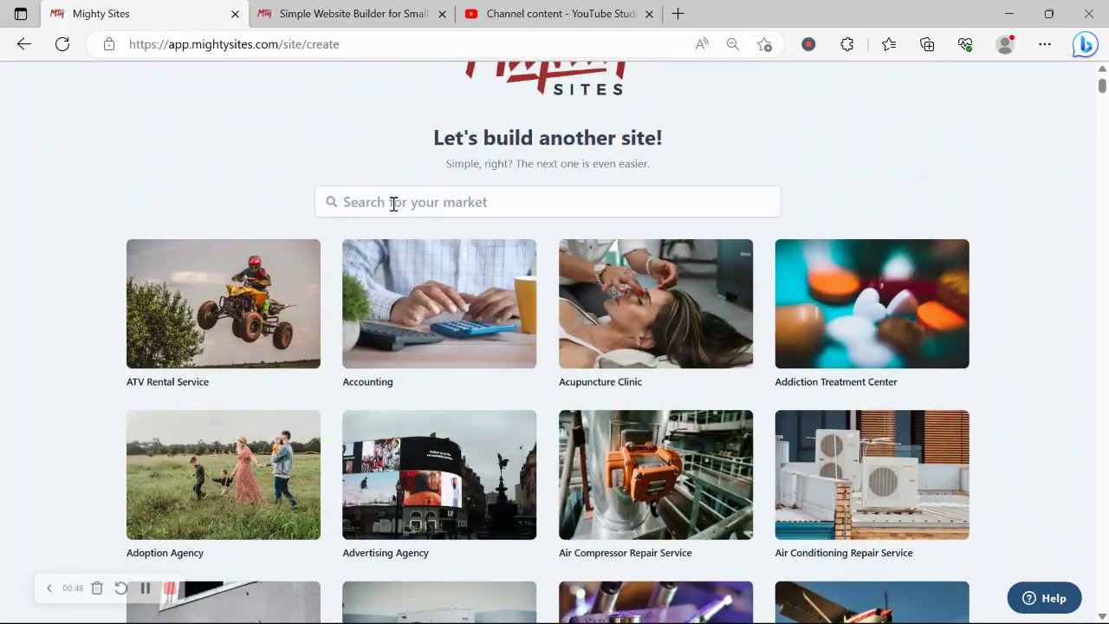
pyautogui.click(394, 203)
pyautogui.write('gold')
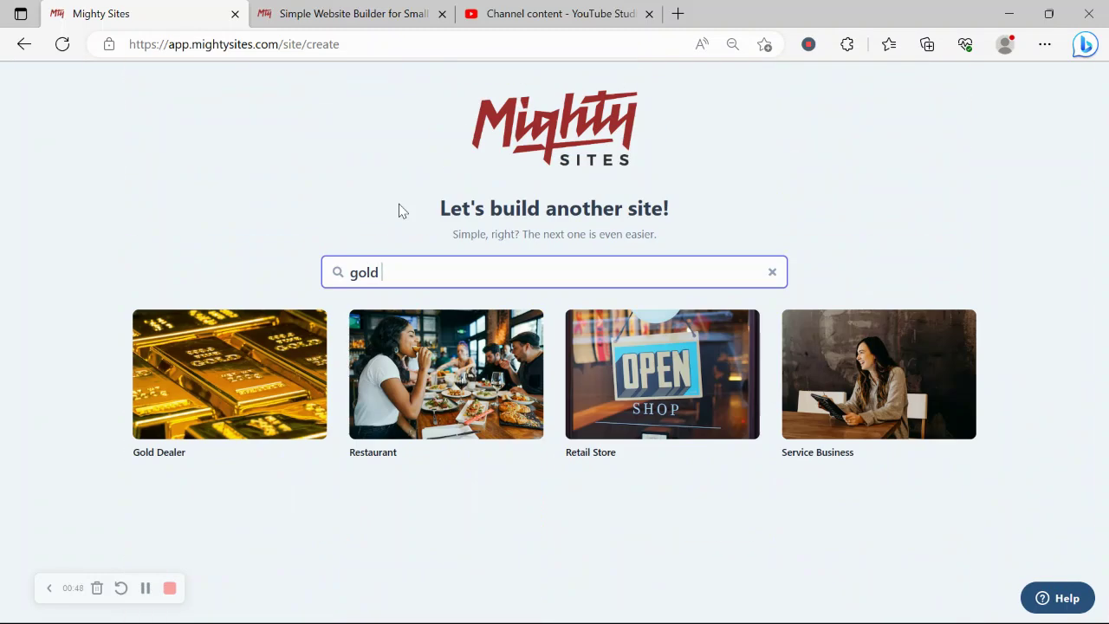
# Step: Choose the Gold Dealer template and enter the gold dealership's company name
pyautogui.click(208, 398)
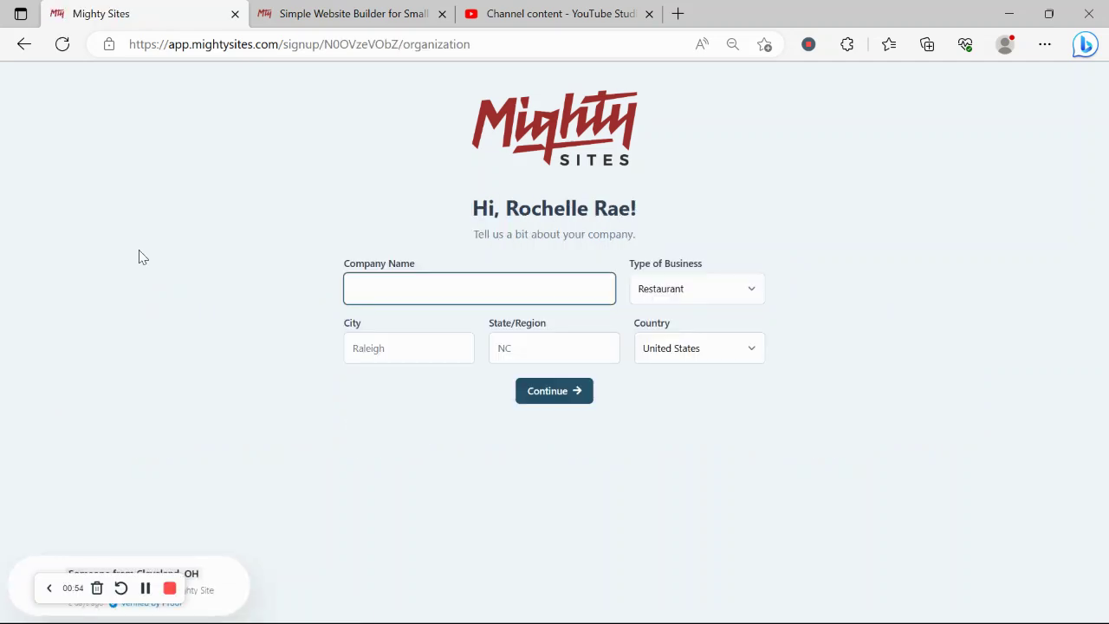
pyautogui.press('capslock')
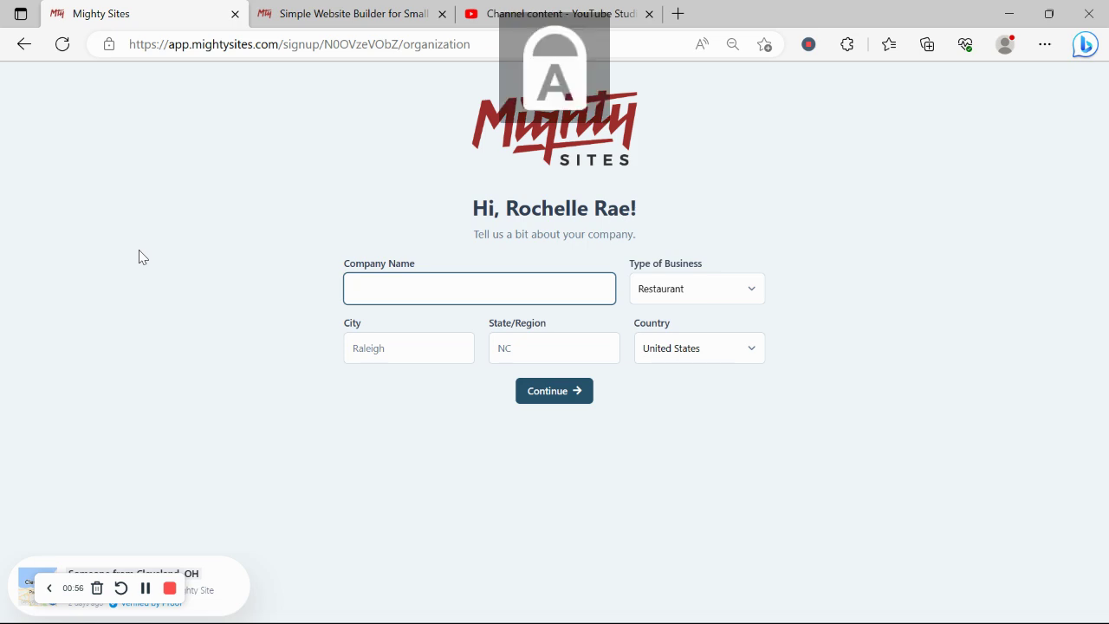
pyautogui.write("Rochelle's")
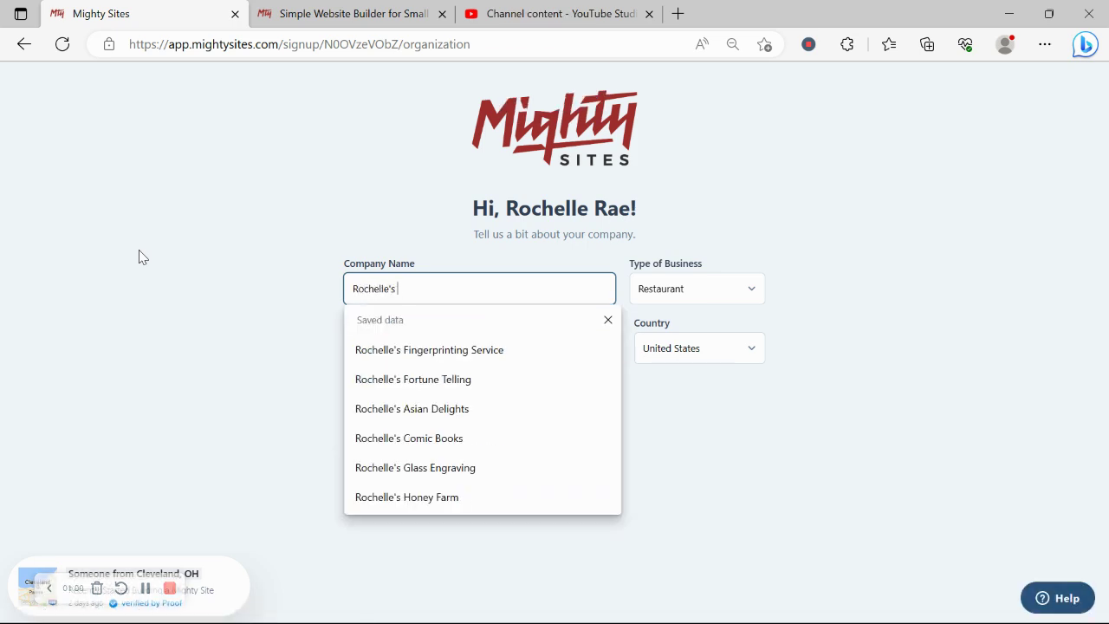
pyautogui.press('capslock')
pyautogui.write('G')
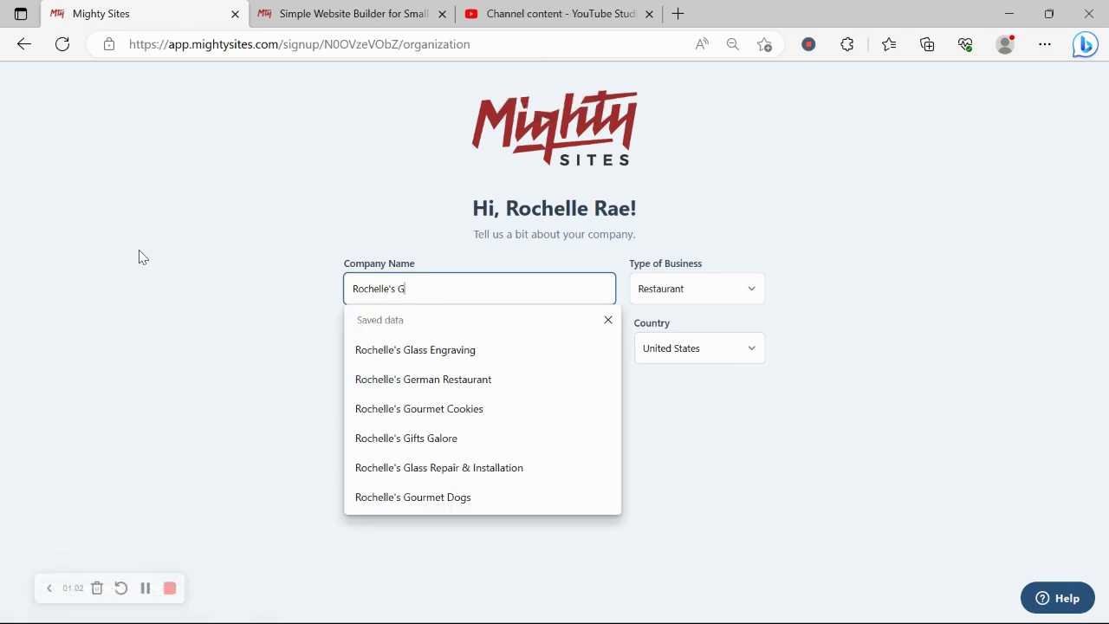
pyautogui.write('AOLO')
pyautogui.press('BackSpace')
pyautogui.press('capslock')
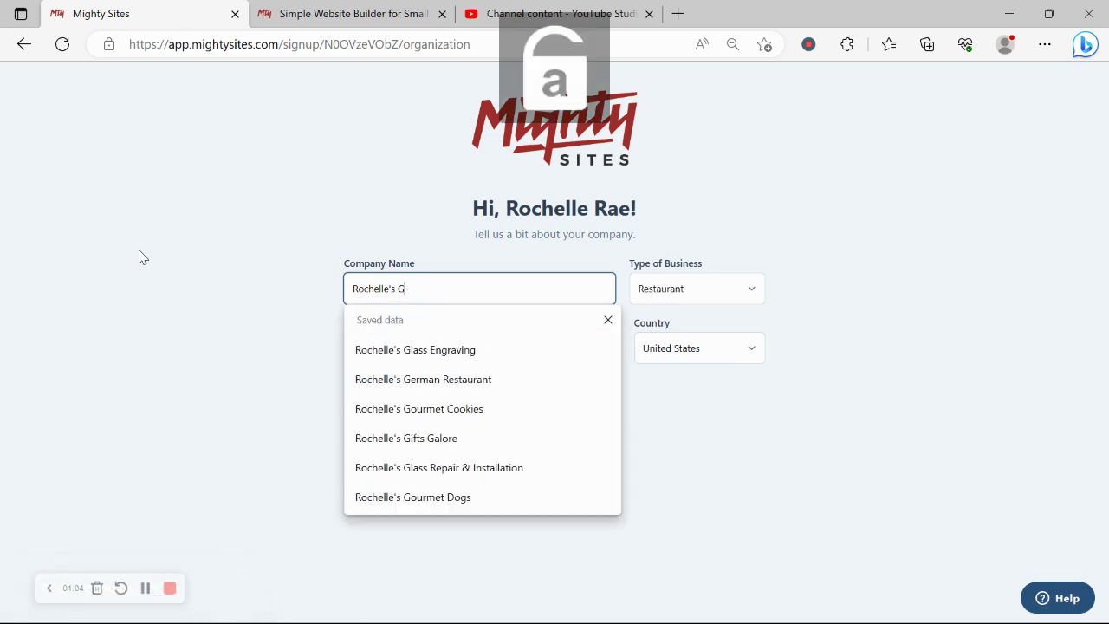
pyautogui.write('old')
pyautogui.press('capslock')
pyautogui.write('D')
pyautogui.press('capslock')
pyautogui.write('ealersh')
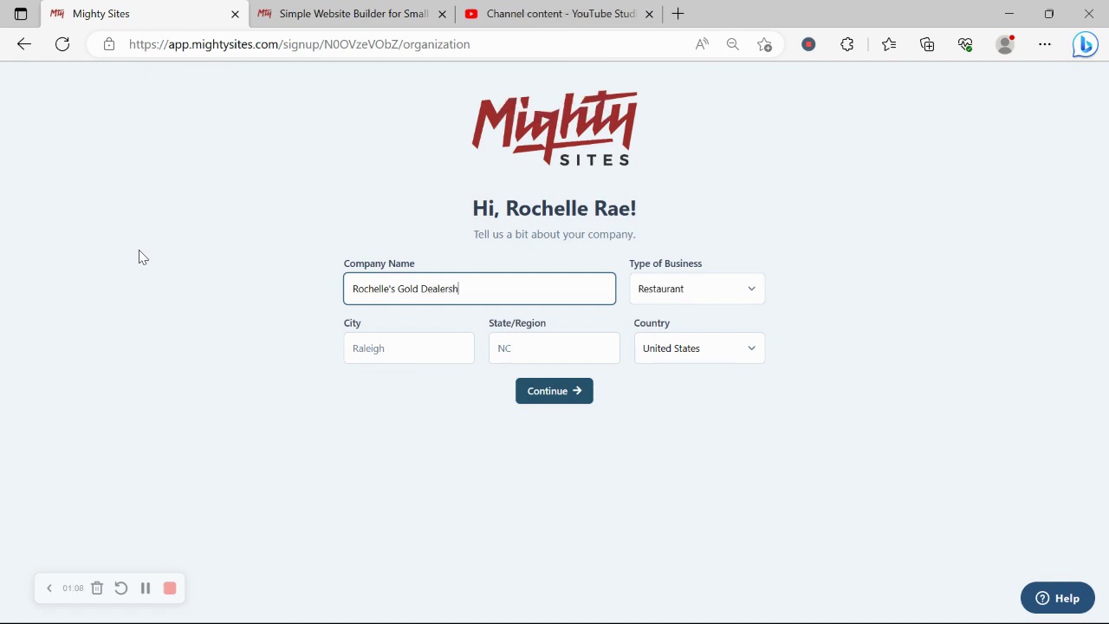
# Step: Enter Denver as the city and Colorado as the state
pyautogui.click(398, 340)
pyautogui.press('capslock')
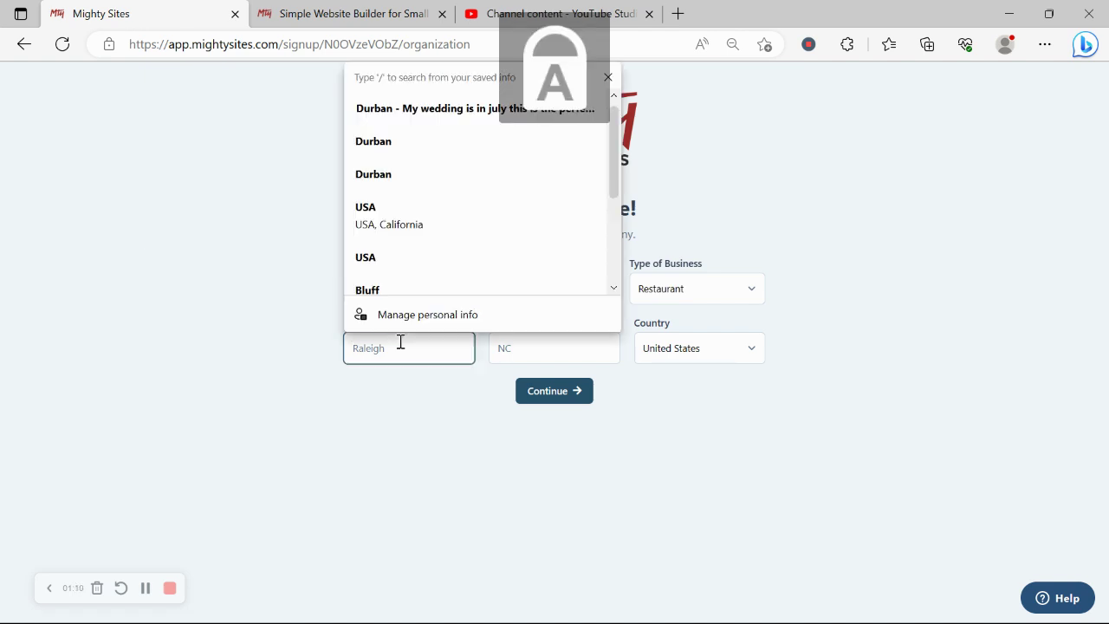
pyautogui.write('D')
pyautogui.press('capslock')
pyautogui.write('enver')
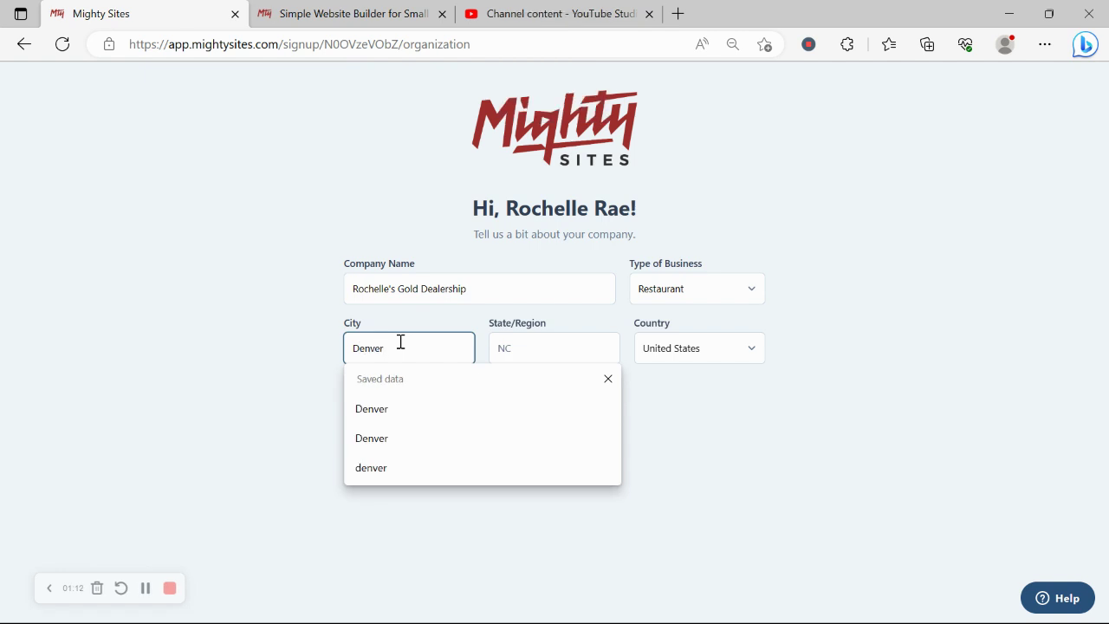
pyautogui.click(614, 348)
pyautogui.press('capslock')
pyautogui.write('C')
pyautogui.press('capslock')
pyautogui.write('ol')
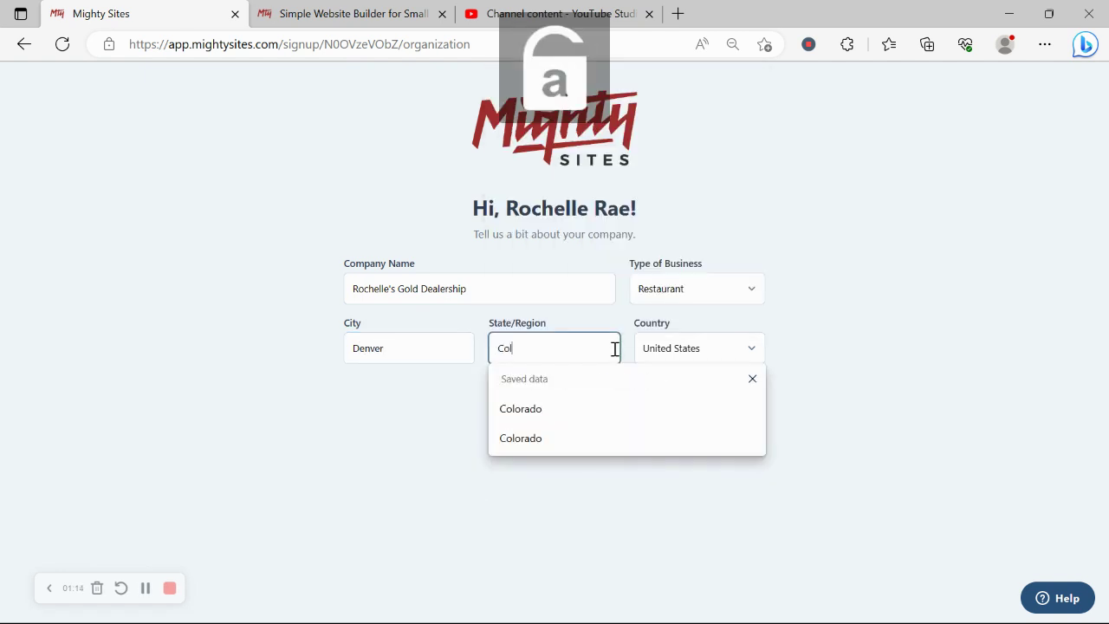
pyautogui.write('orado')
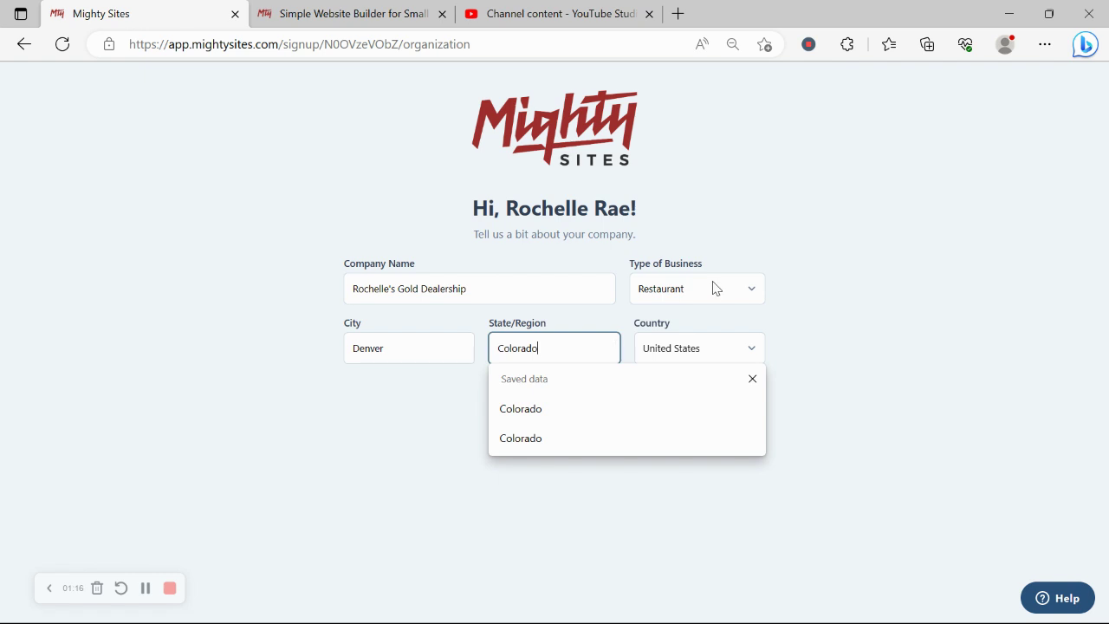
# Step: Set the type of business to Service and submit the company details
pyautogui.click(716, 288)
pyautogui.click(685, 341)
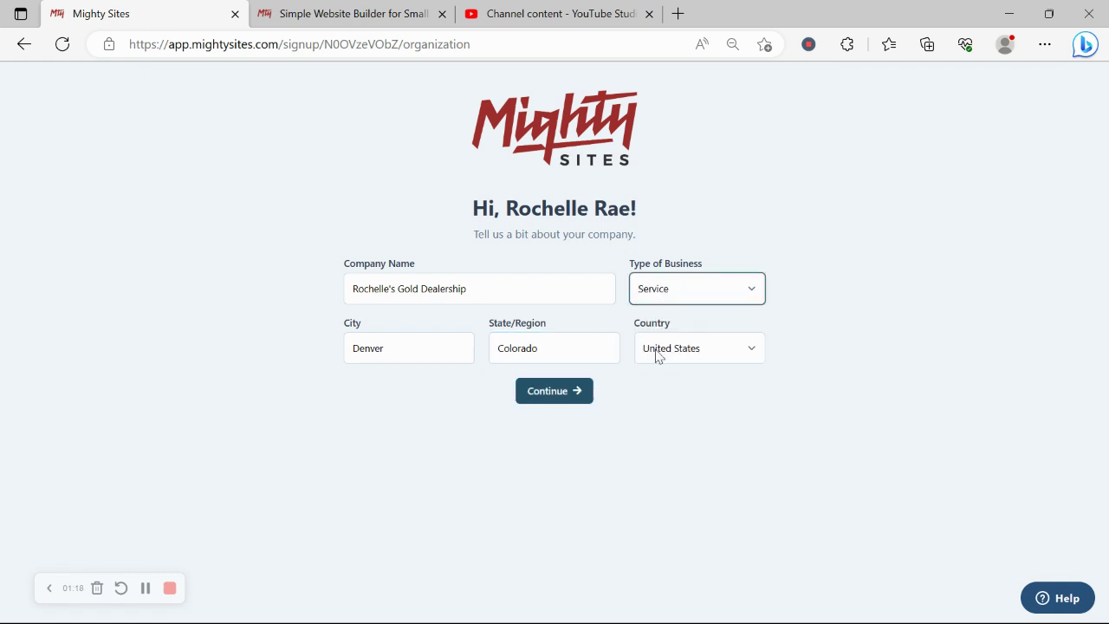
pyautogui.click(574, 396)
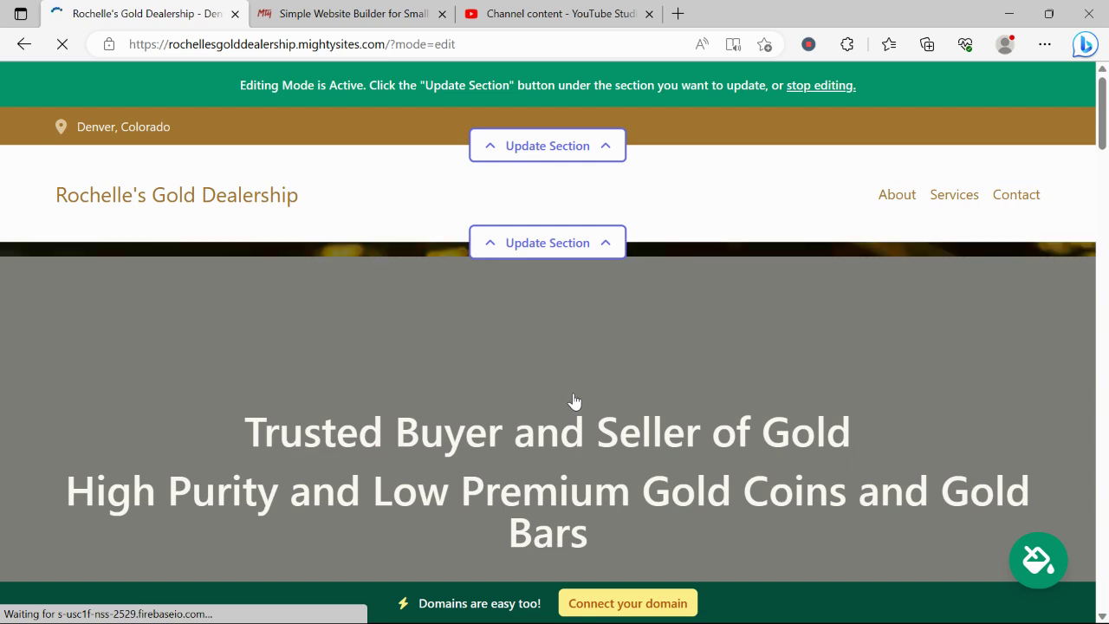
# Step: Scroll down the generated site past the hero headline and About Us section
pyautogui.scroll(-1, 573, 402)
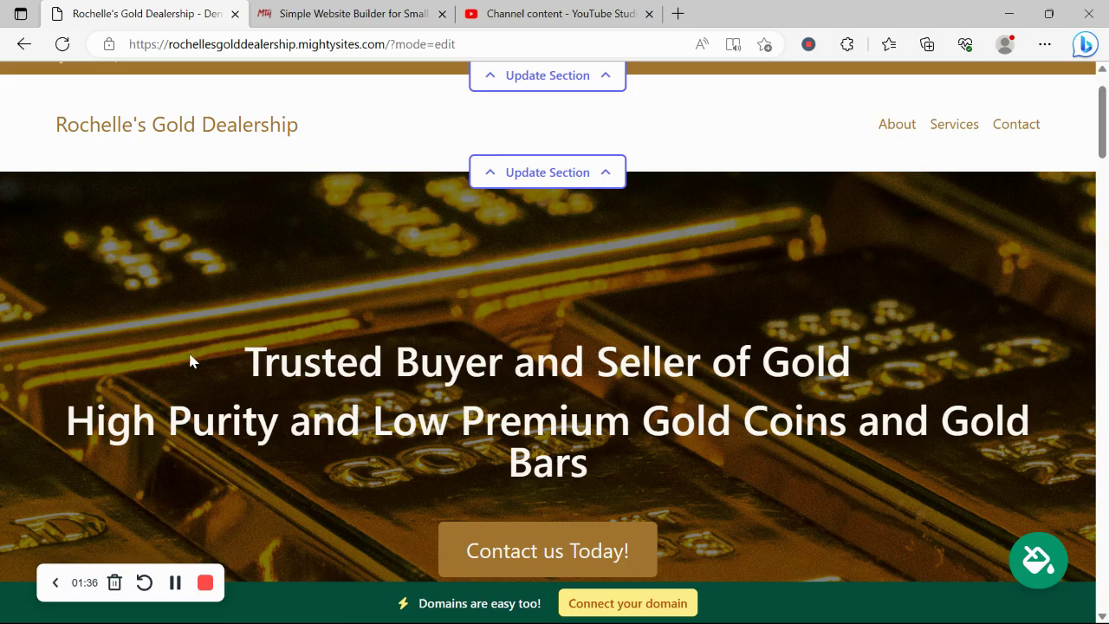
pyautogui.moveTo(193, 361); pyautogui.dragTo(642, 447)
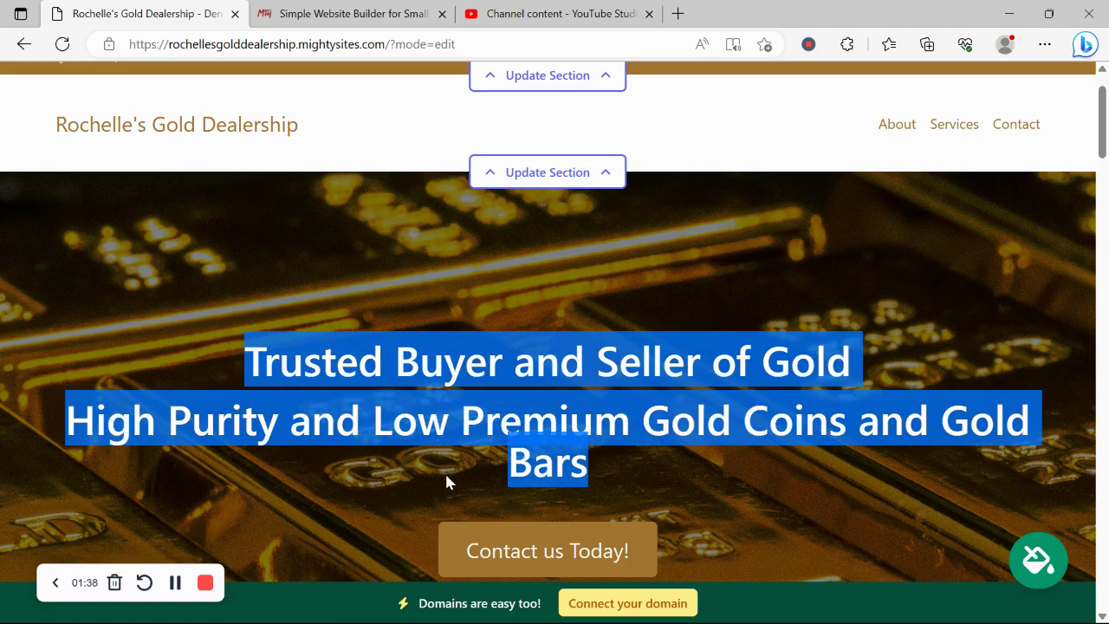
pyautogui.click(288, 511)
pyautogui.scroll(-6, 289, 509)
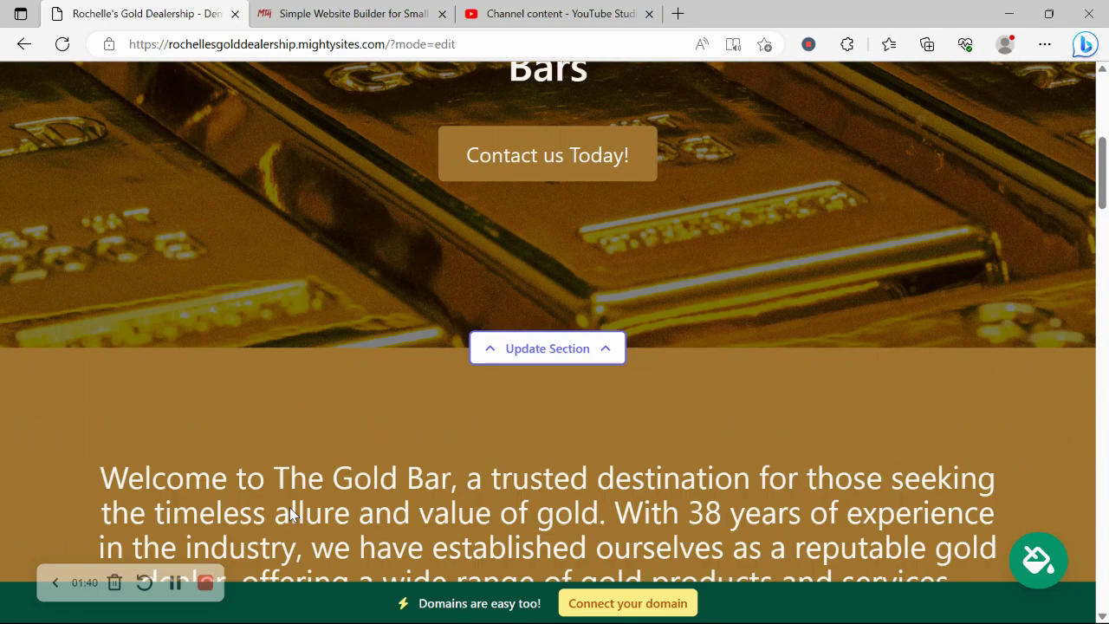
pyautogui.scroll(-4, 289, 511)
pyautogui.scroll(-5, 291, 507)
pyautogui.scroll(-1, 840, 362)
pyautogui.scroll(3, 841, 364)
pyautogui.scroll(-2, 841, 364)
pyautogui.scroll(-6, 841, 363)
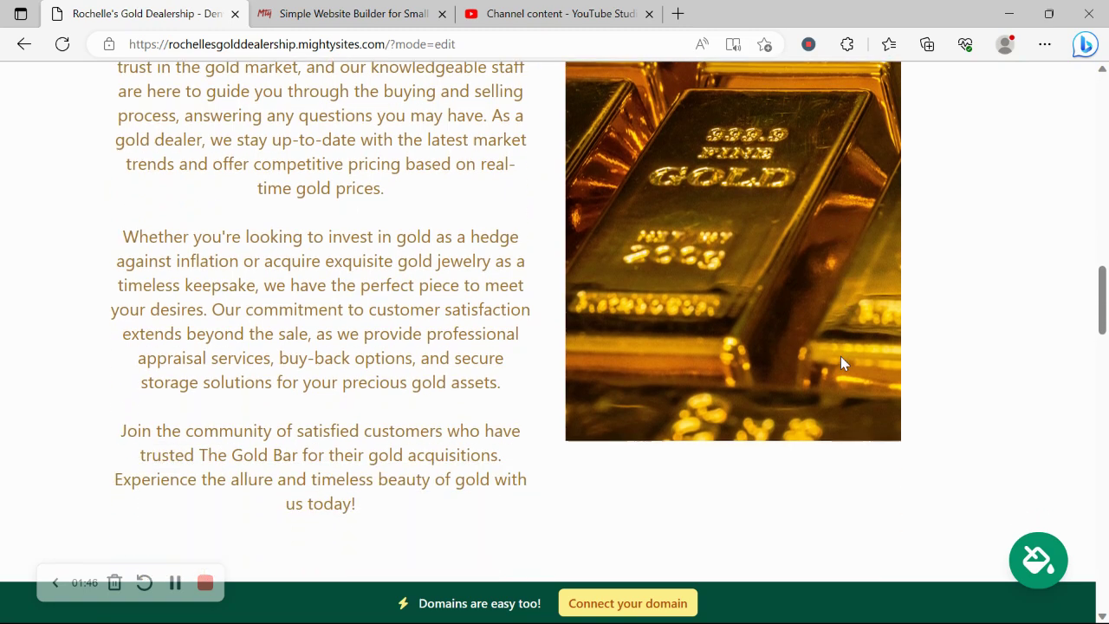
pyautogui.scroll(-2, 842, 362)
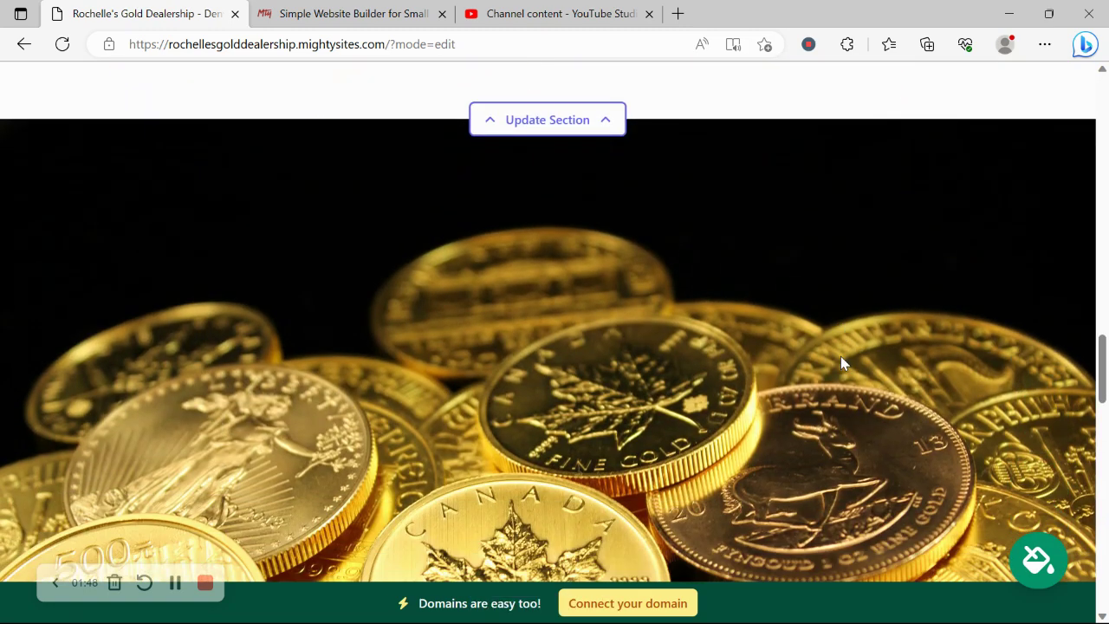
pyautogui.scroll(-3, 840, 358)
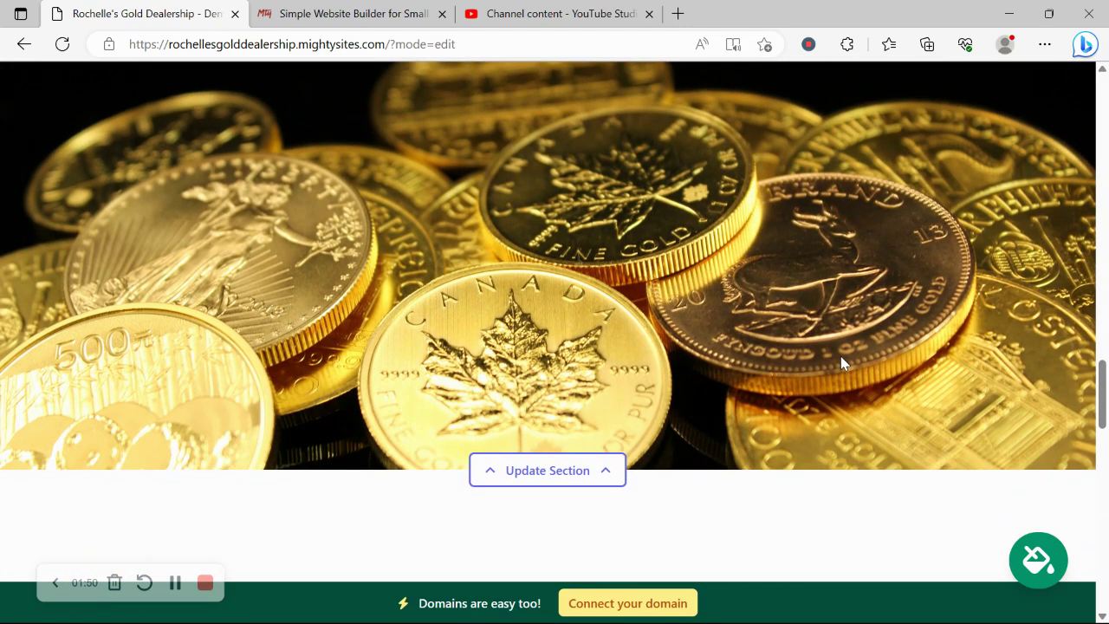
pyautogui.scroll(-4, 841, 363)
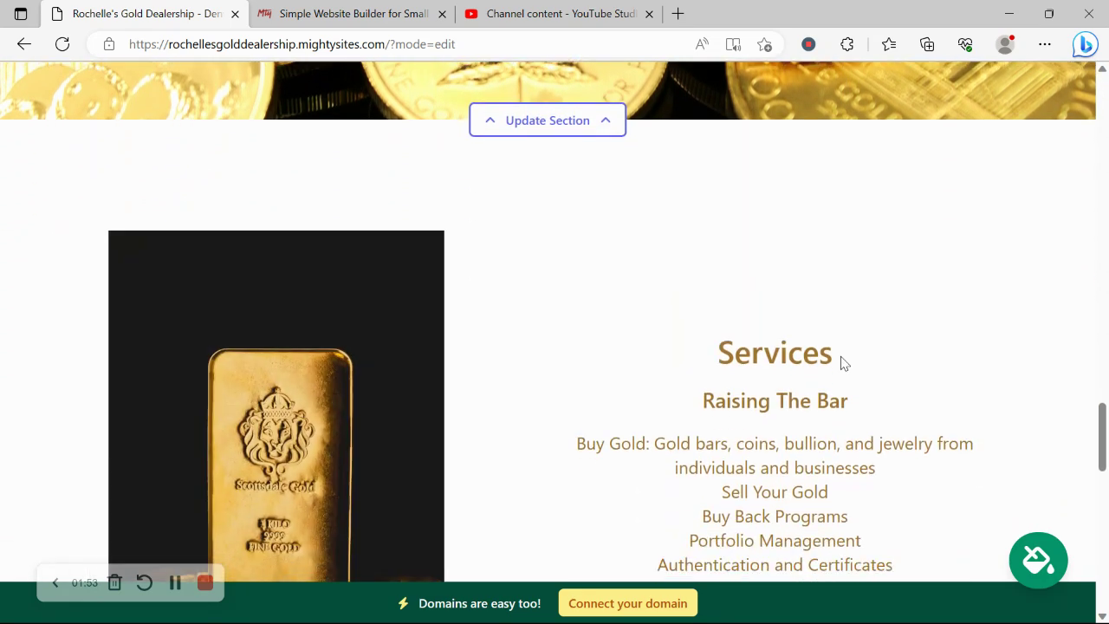
pyautogui.scroll(-1, 842, 362)
# Step: Look over the Services and Get In Touch sections, then return to the page top
pyautogui.moveTo(750, 290); pyautogui.dragTo(725, 515)
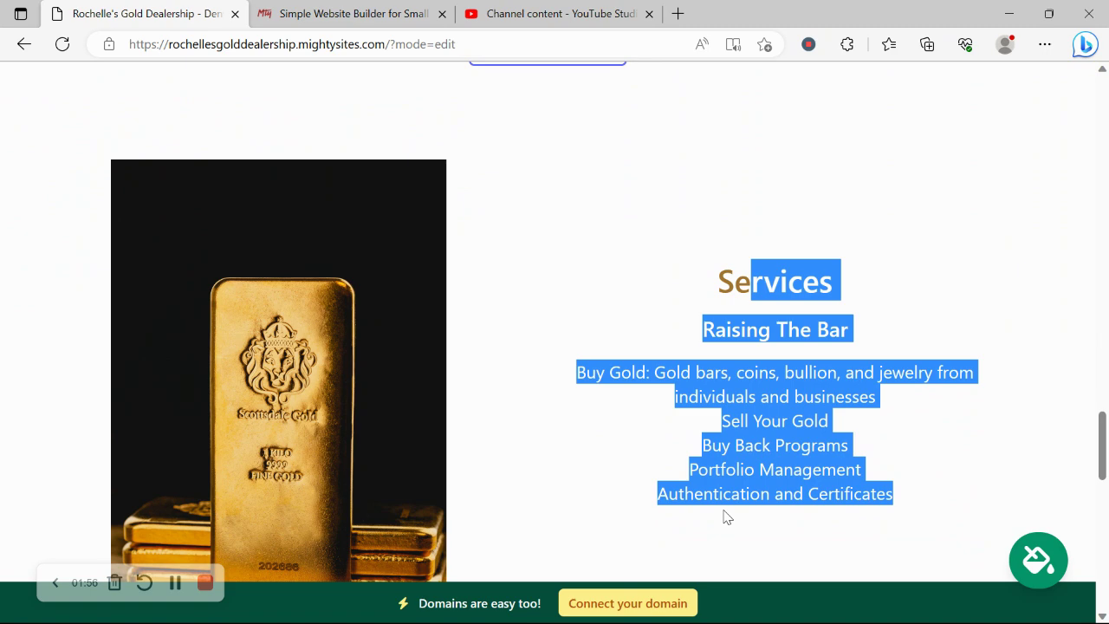
pyautogui.click(726, 516)
pyautogui.scroll(-6, 724, 512)
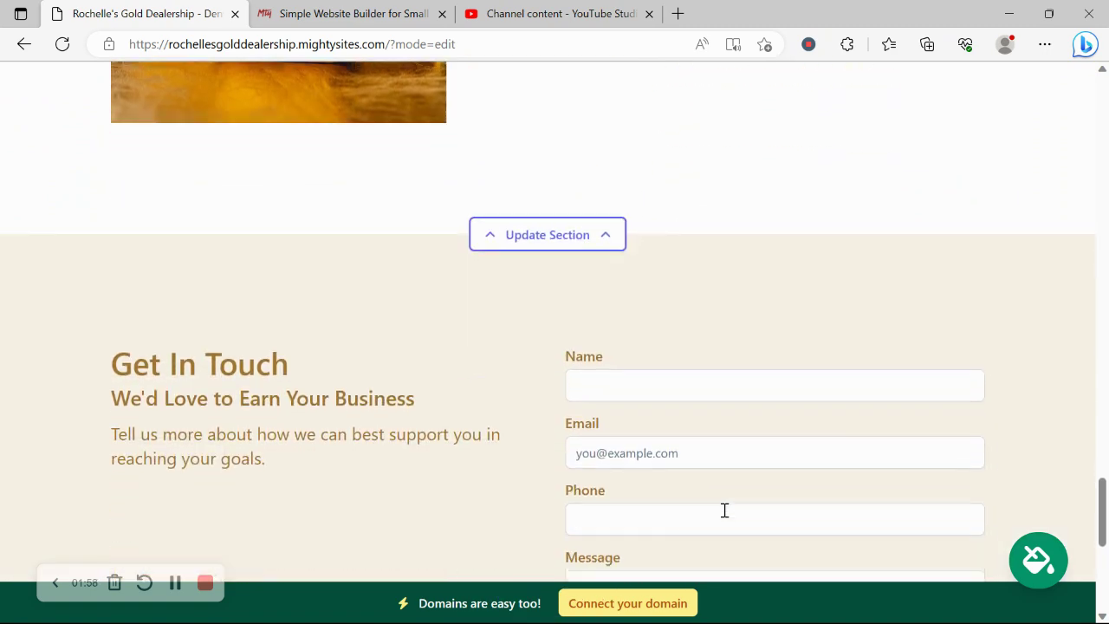
pyautogui.scroll(-2, 724, 511)
pyautogui.scroll(7, 723, 510)
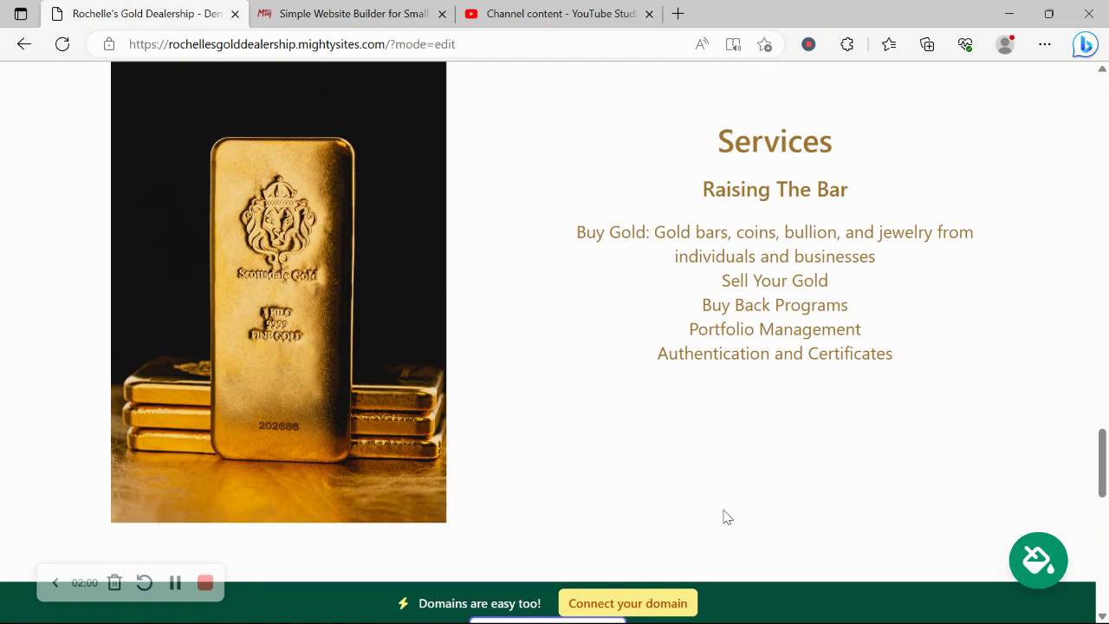
pyautogui.scroll(8, 726, 517)
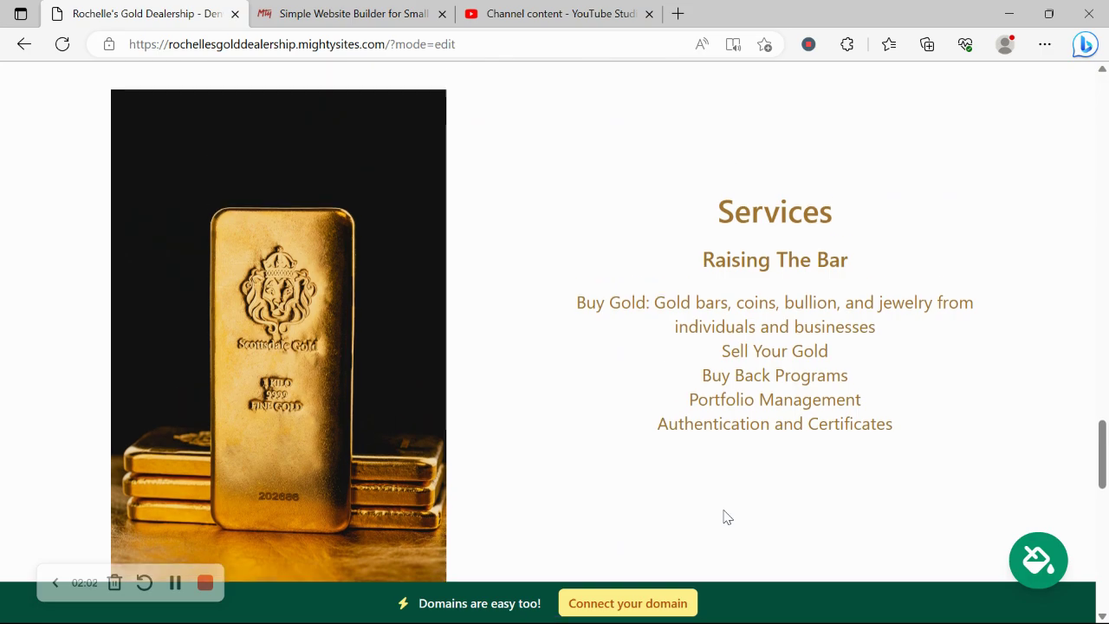
pyautogui.scroll(10, 726, 518)
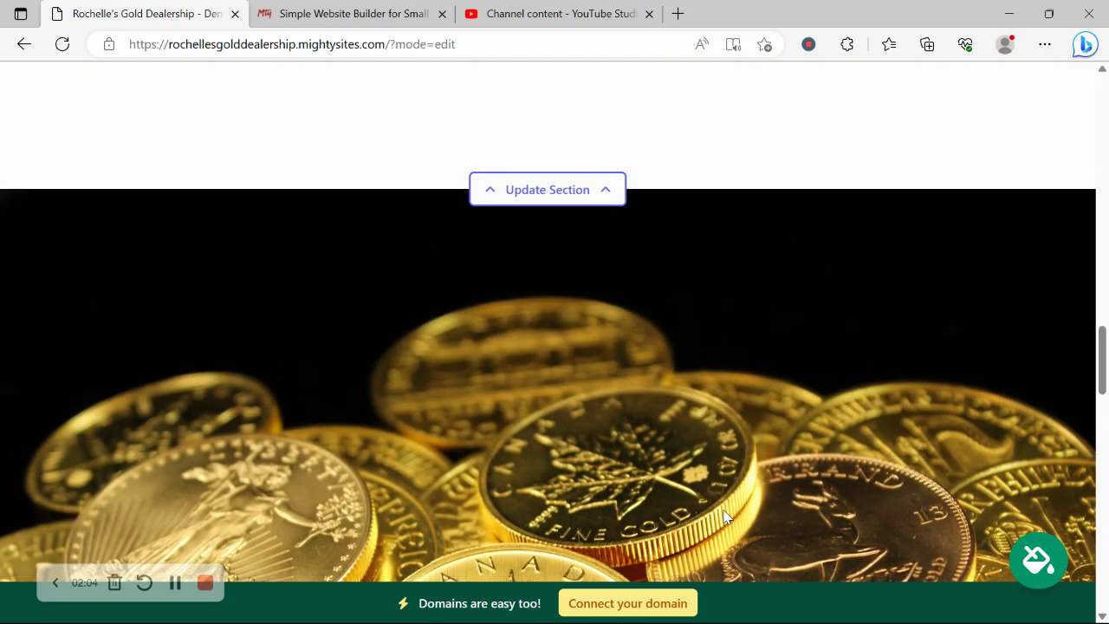
pyautogui.scroll(10, 724, 517)
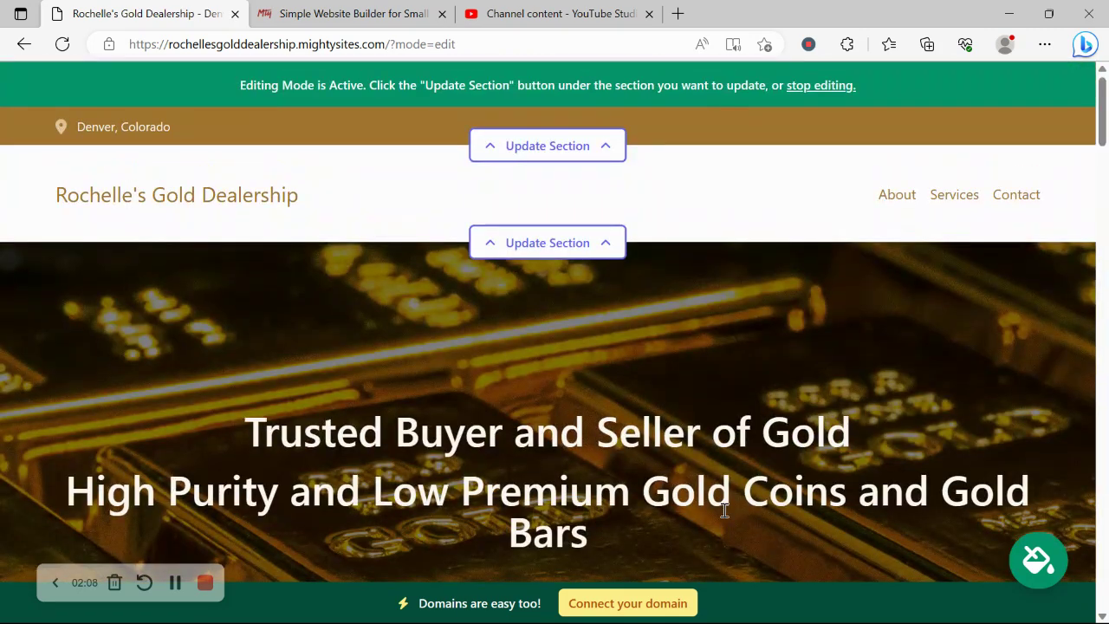
# Step: In the location editor, enter the organization email and show it on the site
pyautogui.click(564, 156)
pyautogui.click(581, 285)
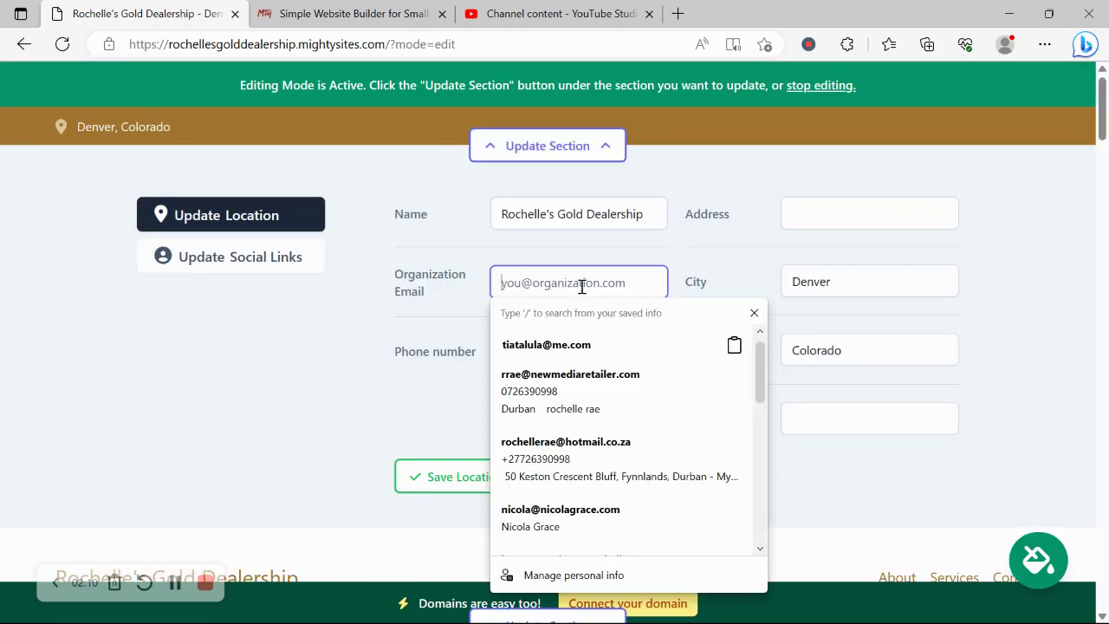
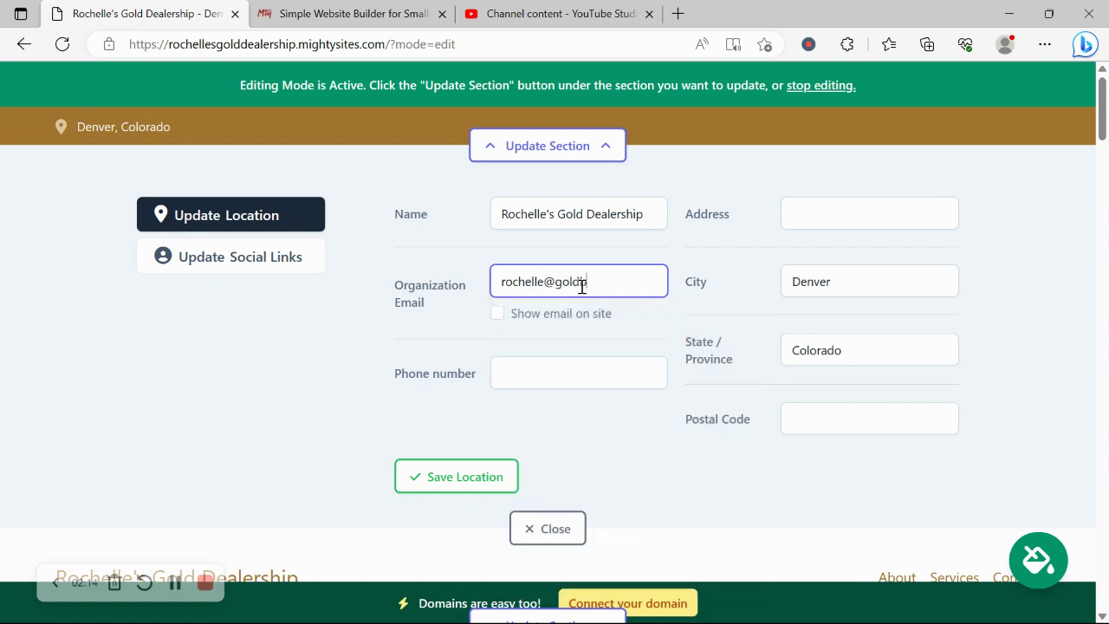
pyautogui.click(496, 314)
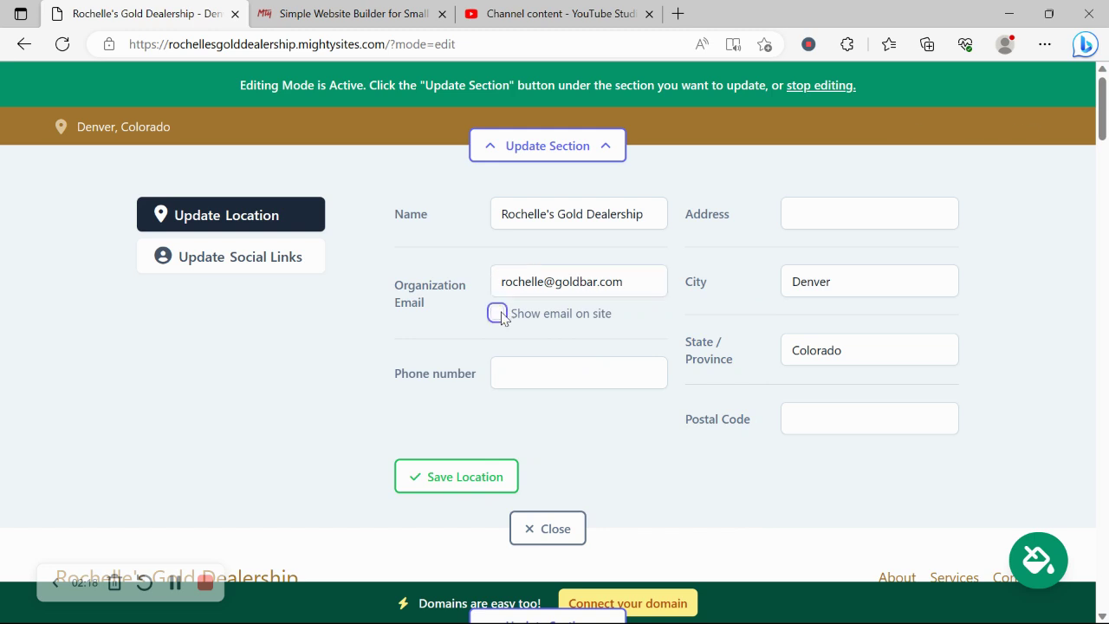
# Step: Add the business phone number and a saved street address, then save the location
pyautogui.click(522, 379)
pyautogui.write('456-89090')
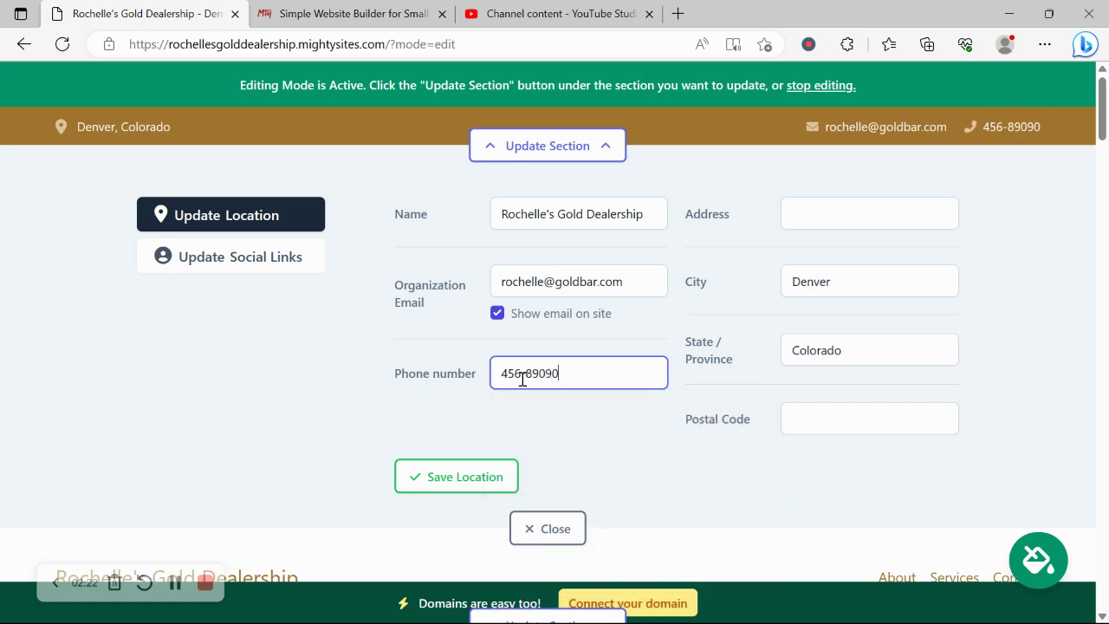
pyautogui.click(862, 206)
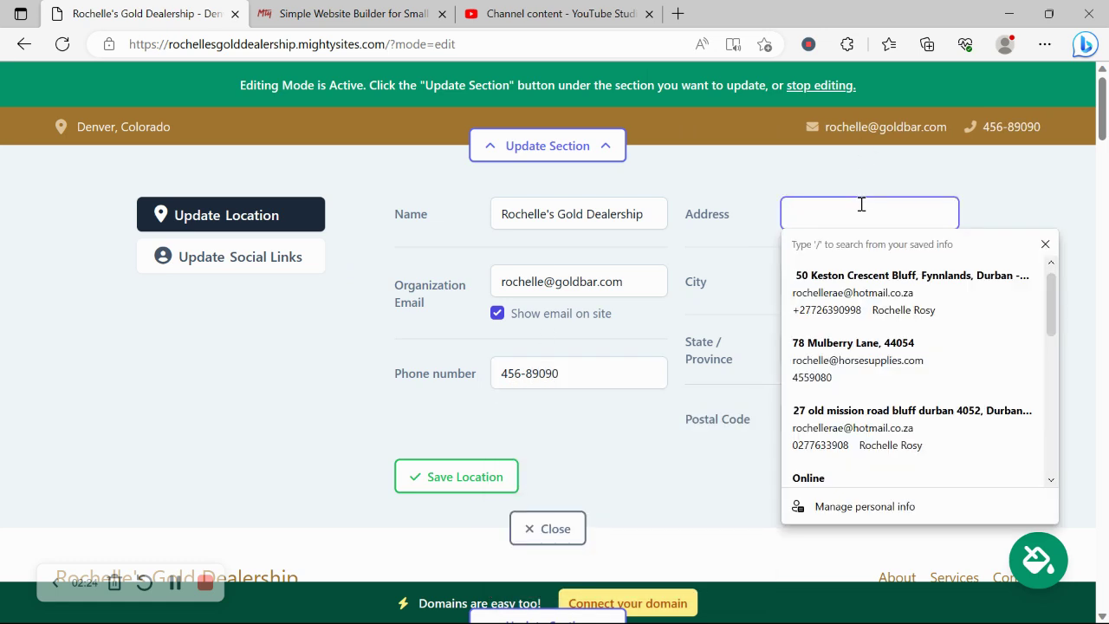
pyautogui.click(844, 347)
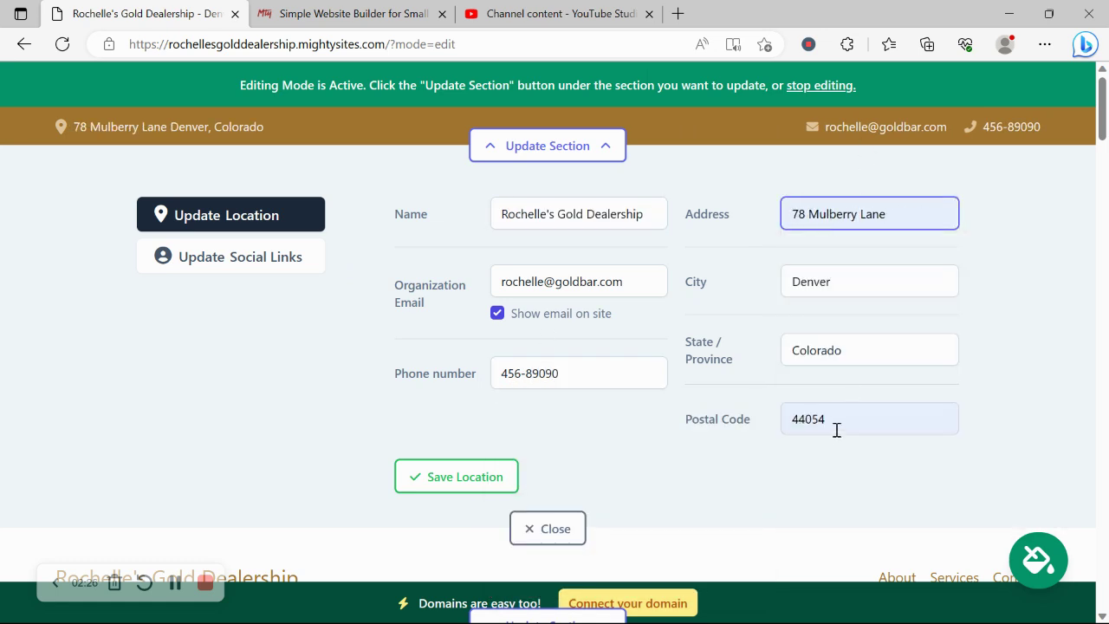
pyautogui.click(479, 480)
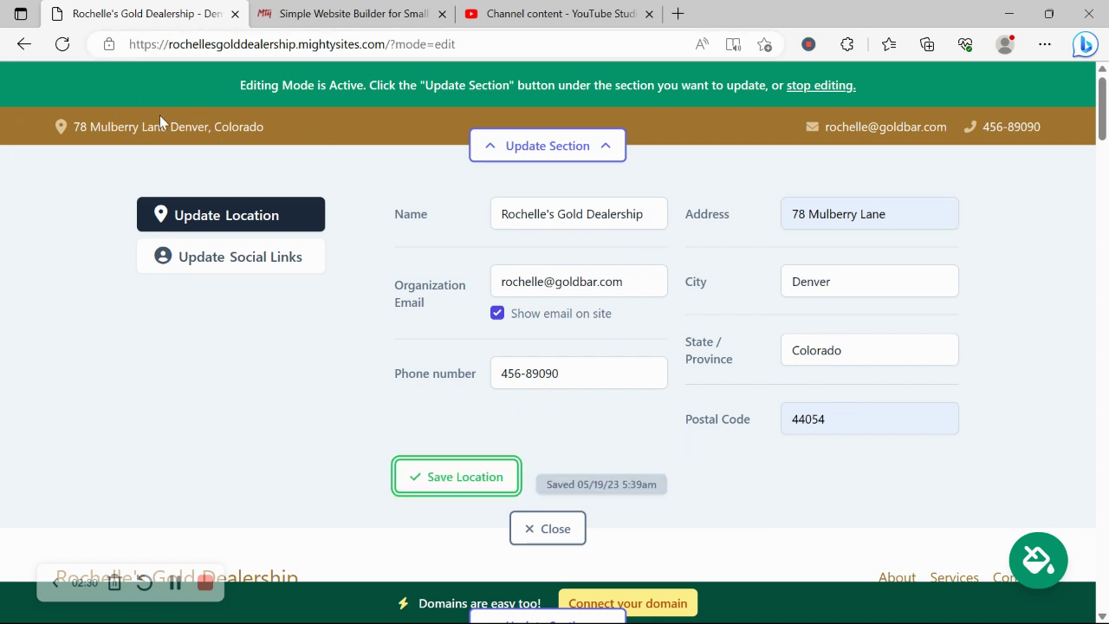
# Step: Save Instagram 'mightysites' and Twitter 'mightysitesusa' as social links, then close the editor
pyautogui.click(293, 132)
pyautogui.click(266, 265)
pyautogui.click(457, 217)
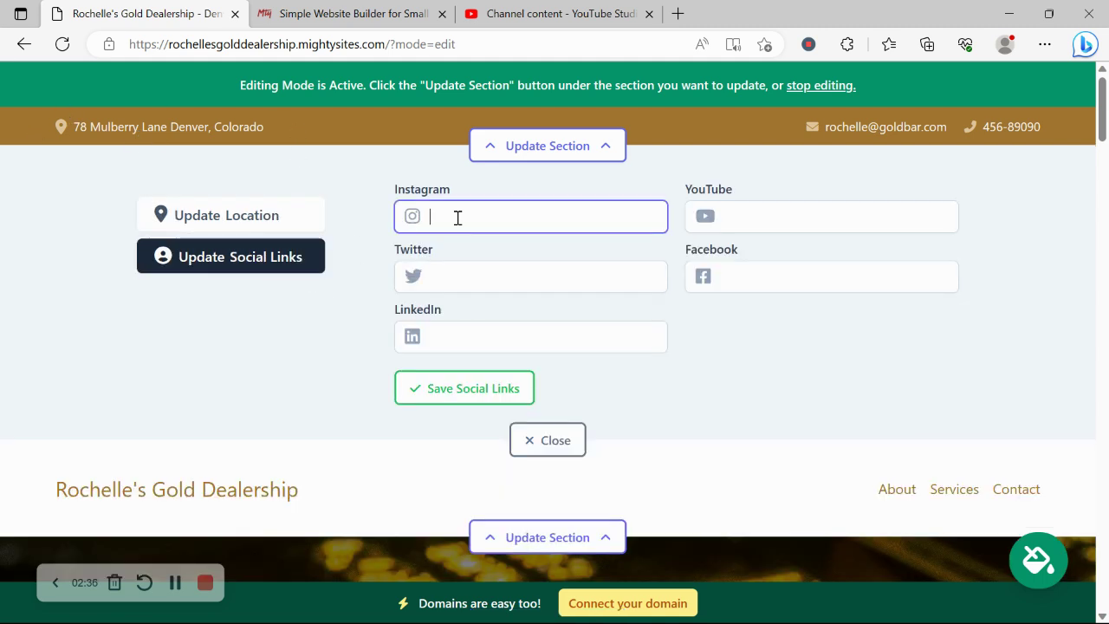
pyautogui.write('mightysit')
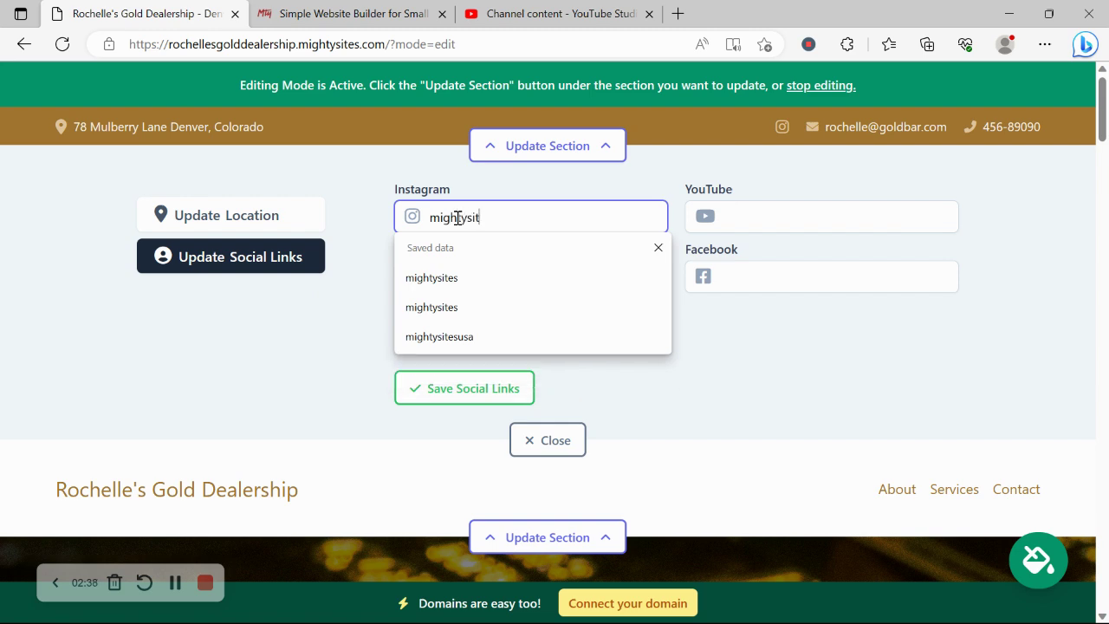
pyautogui.press('Return')
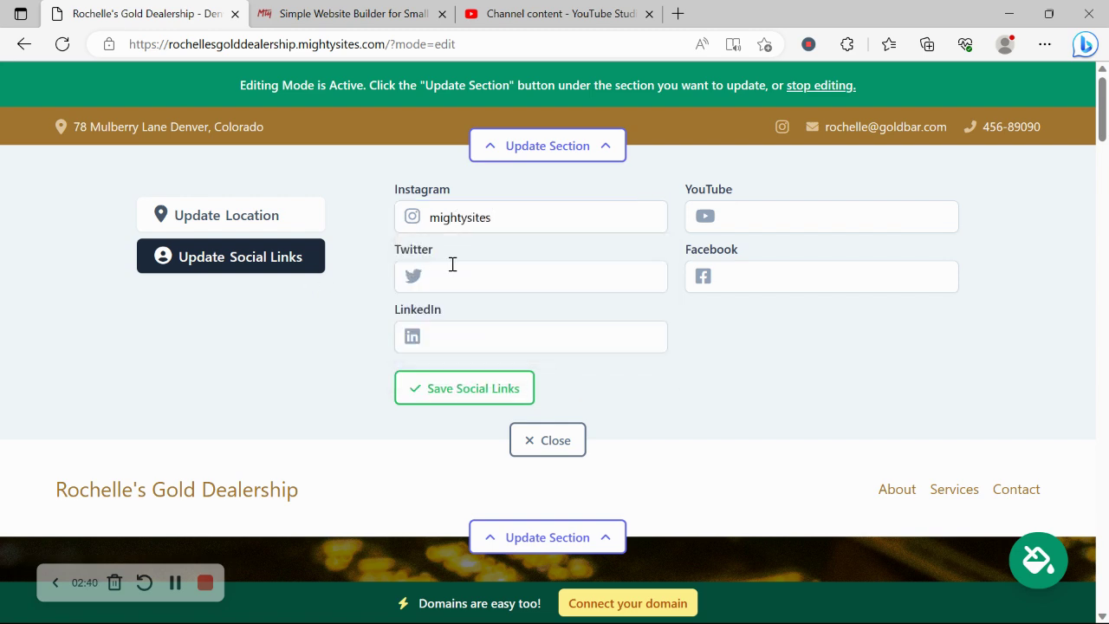
pyautogui.click(452, 265)
pyautogui.write('mightysit')
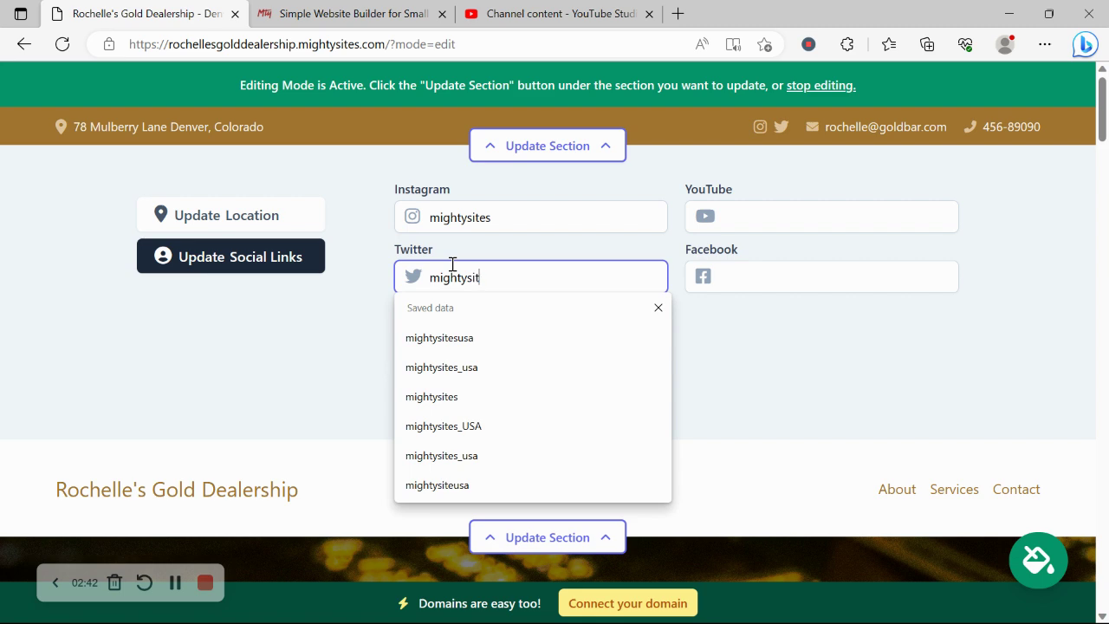
pyautogui.write('esusa')
pyautogui.click(488, 388)
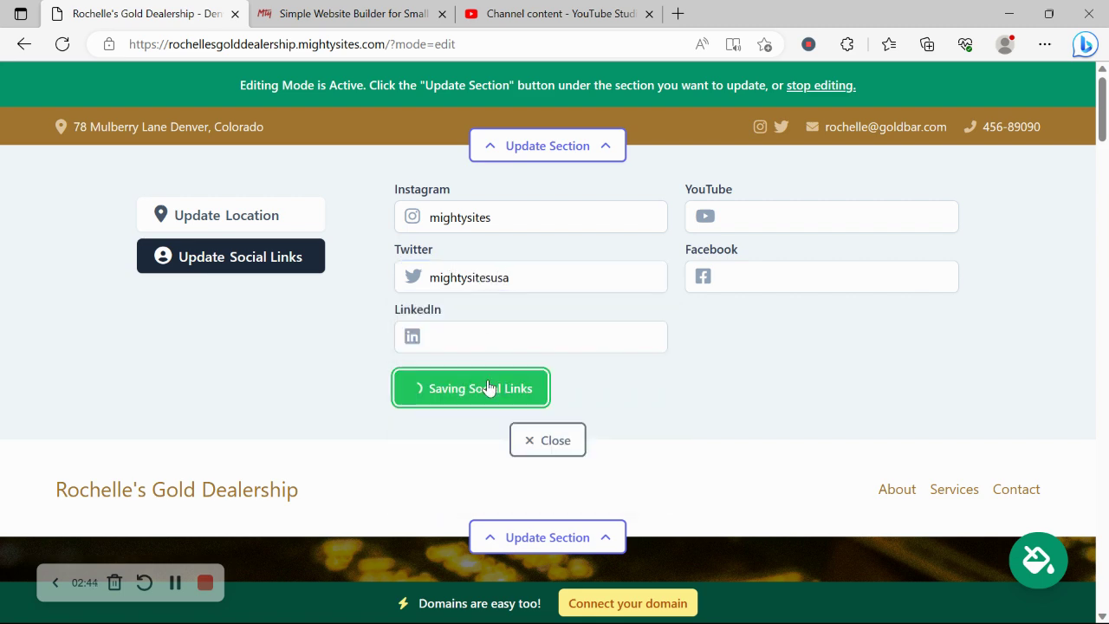
pyautogui.click(566, 440)
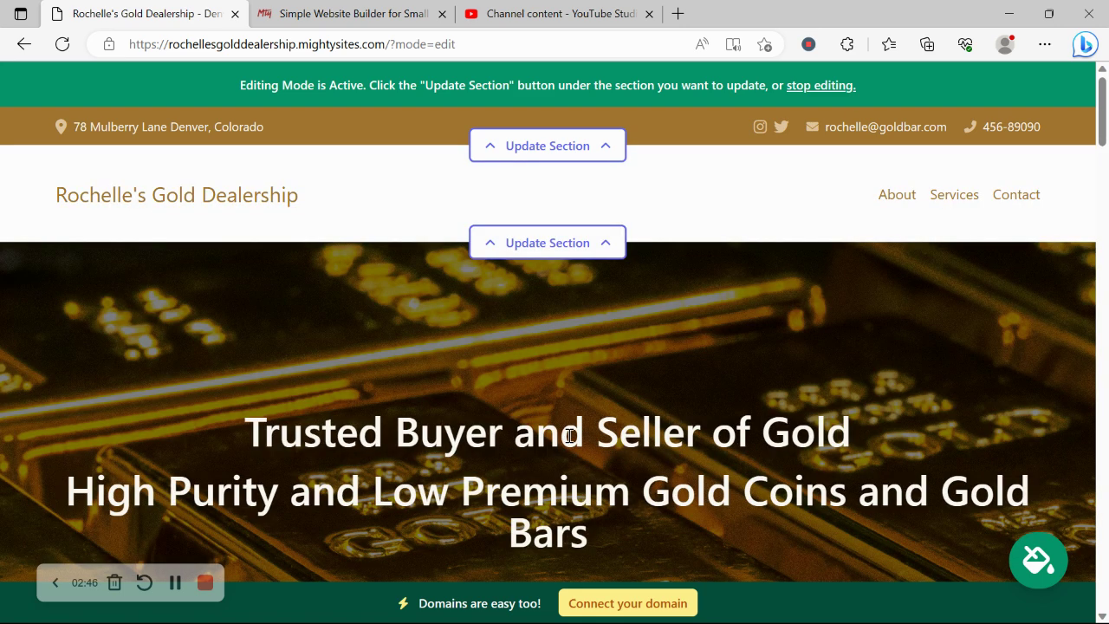
# Step: Upload the Mighty Sites logo image as the header logo, save it and close the editor
pyautogui.click(549, 253)
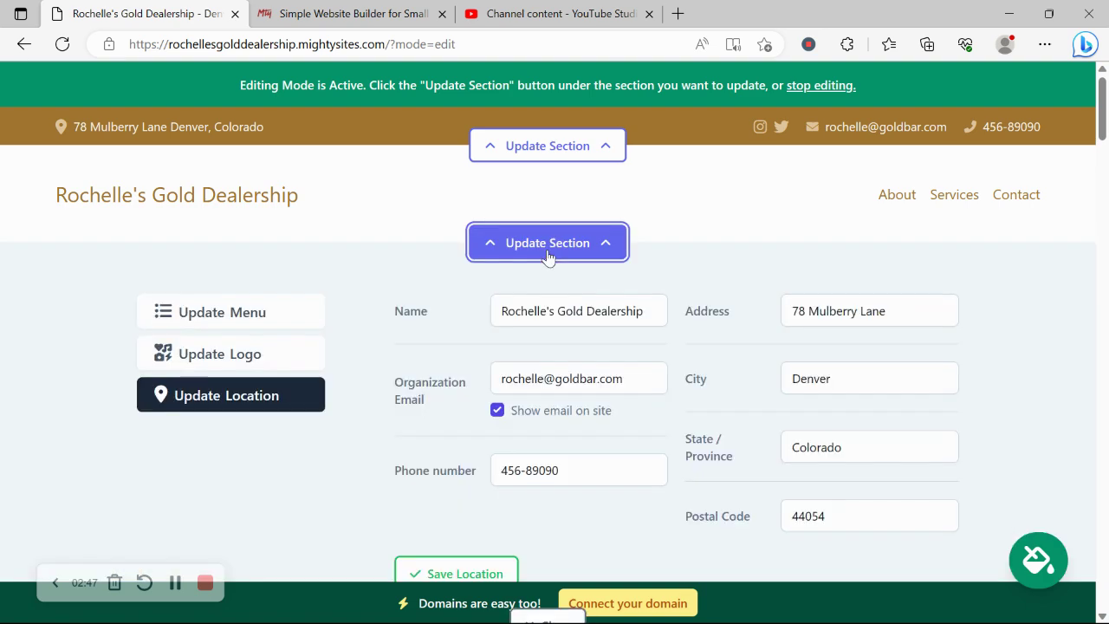
pyautogui.click(250, 365)
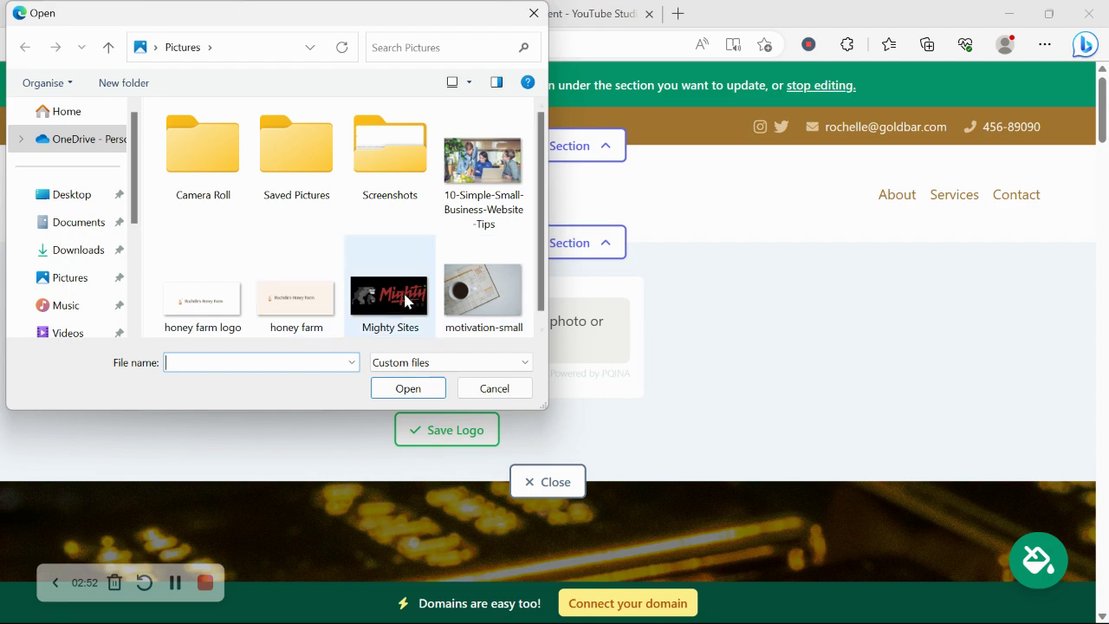
pyautogui.doubleClick(406, 293)
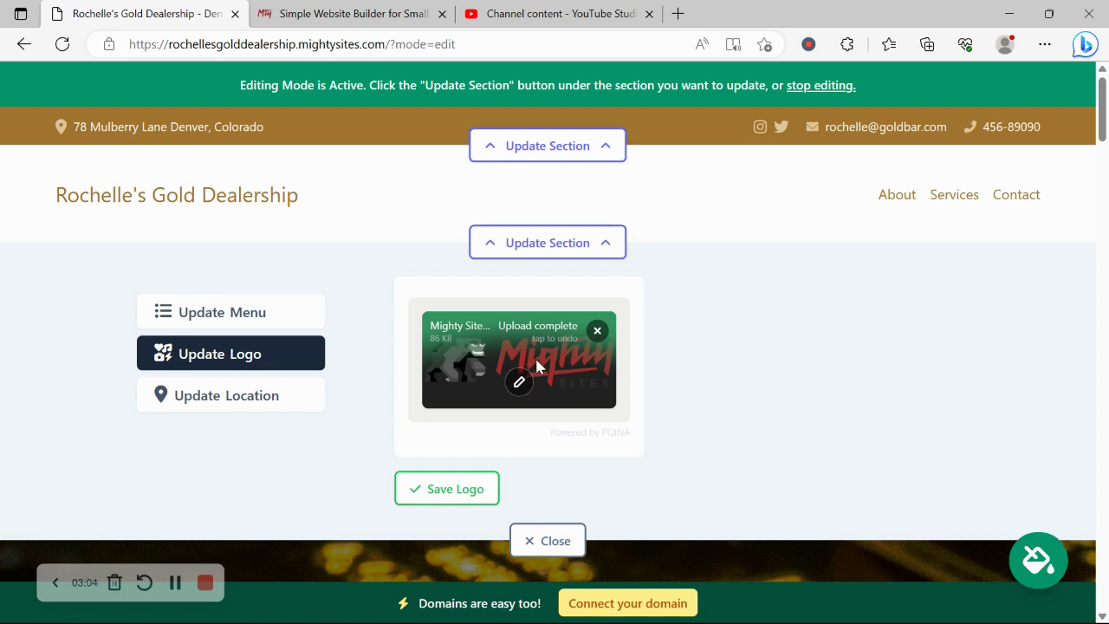
pyautogui.click(485, 499)
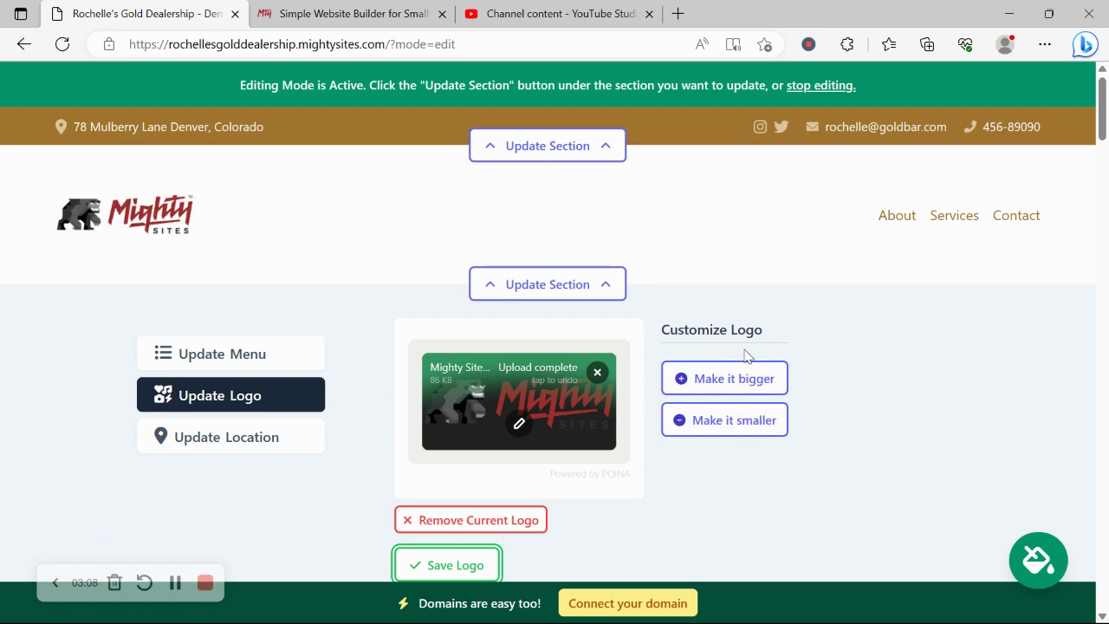
pyautogui.scroll(-3, 745, 320)
pyautogui.click(549, 436)
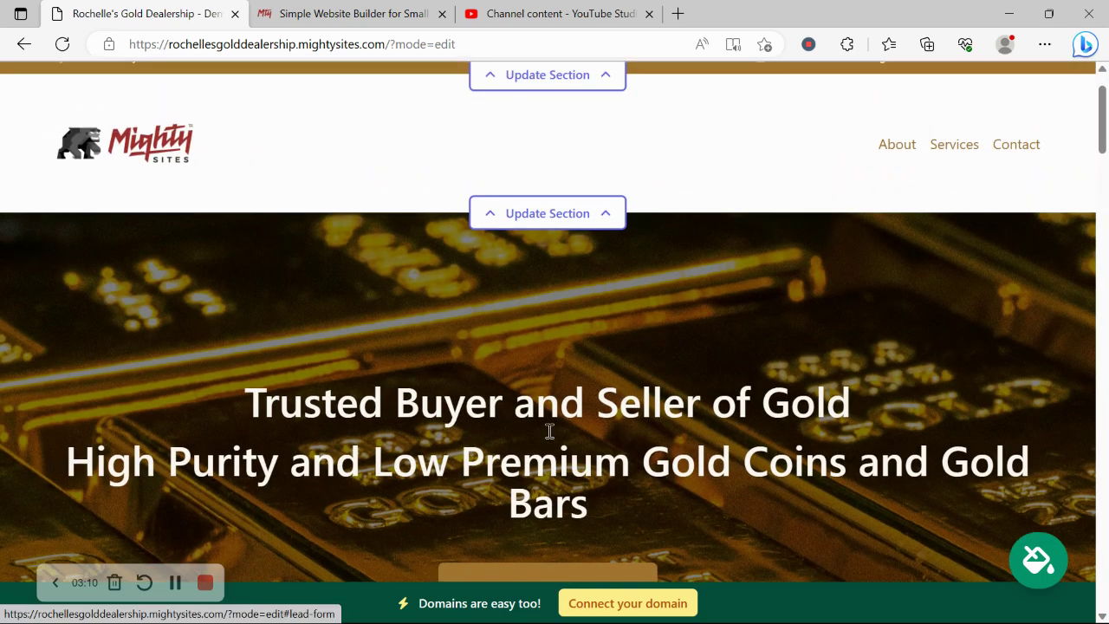
pyautogui.scroll(-6, 548, 427)
pyautogui.scroll(-1, 548, 430)
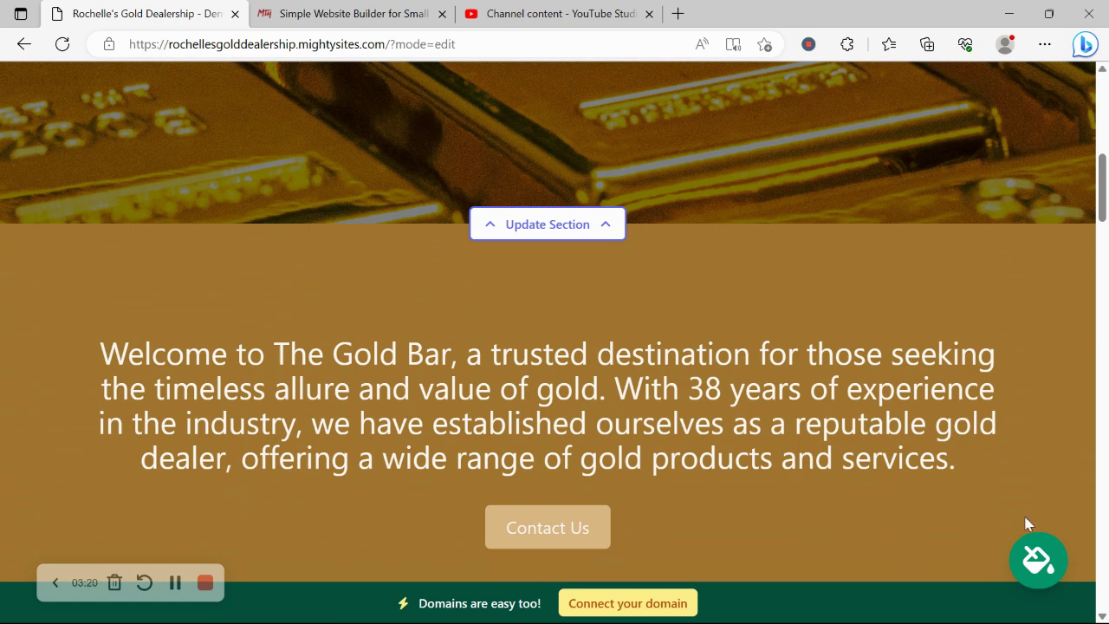
pyautogui.click(1039, 561)
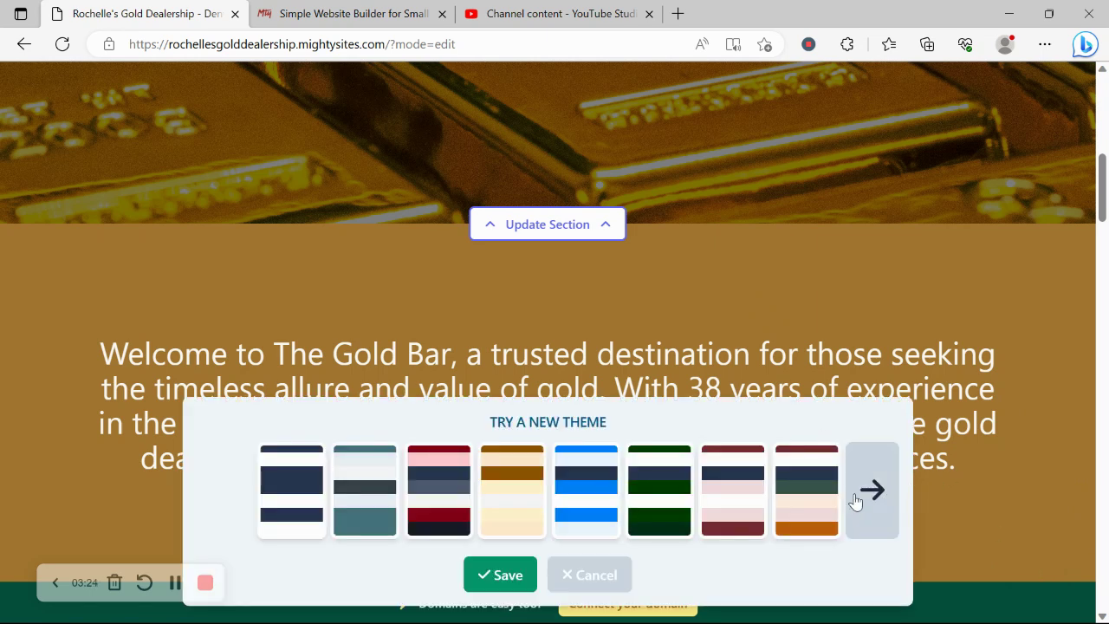
pyautogui.click(880, 501)
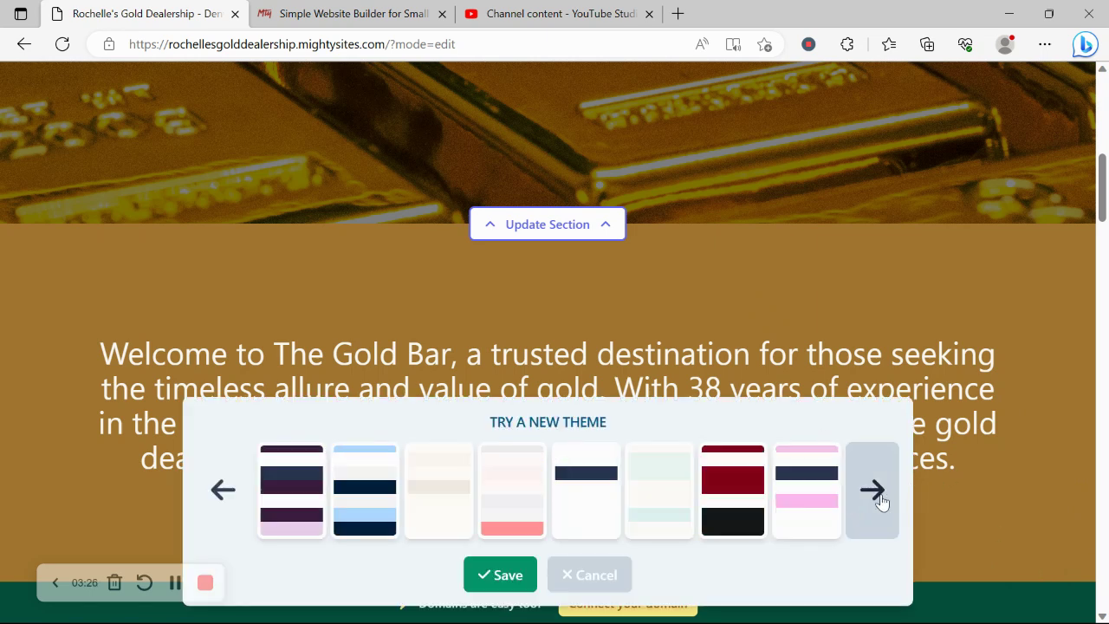
pyautogui.click(881, 501)
pyautogui.click(881, 502)
pyautogui.click(882, 502)
pyautogui.click(882, 501)
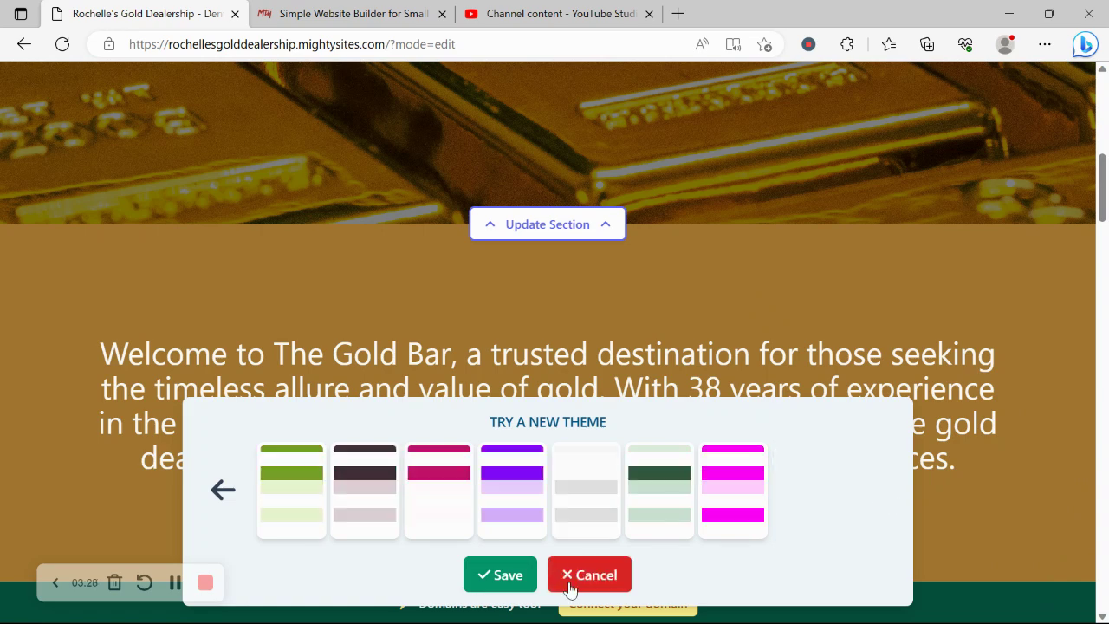
pyautogui.click(570, 585)
pyautogui.scroll(1, 462, 333)
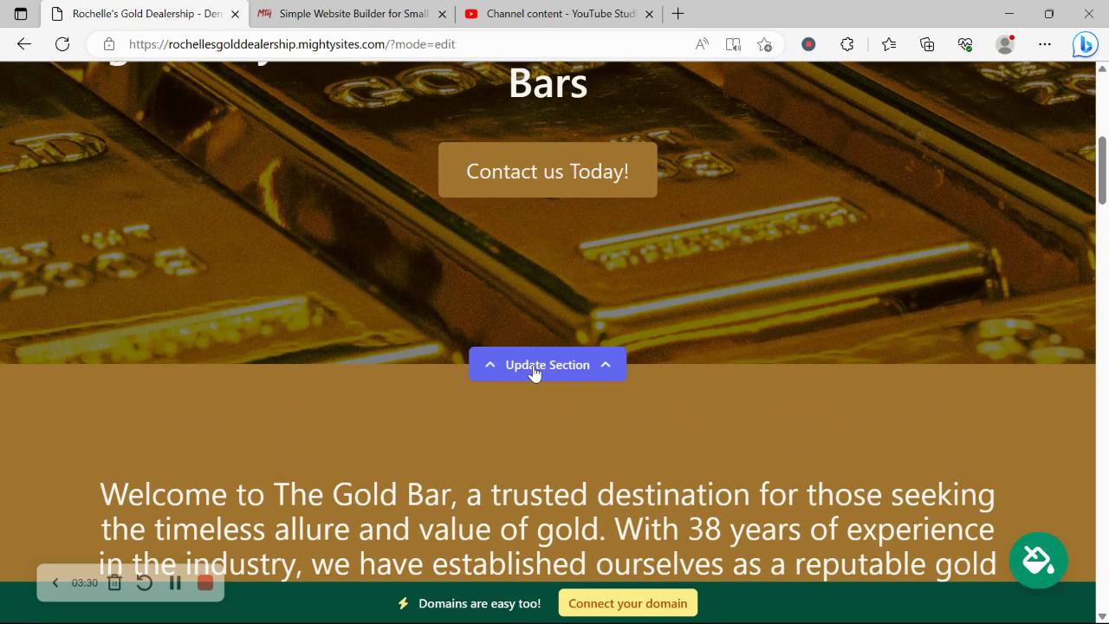
# Step: Open the photo library for the hero section's background image
pyautogui.click(533, 368)
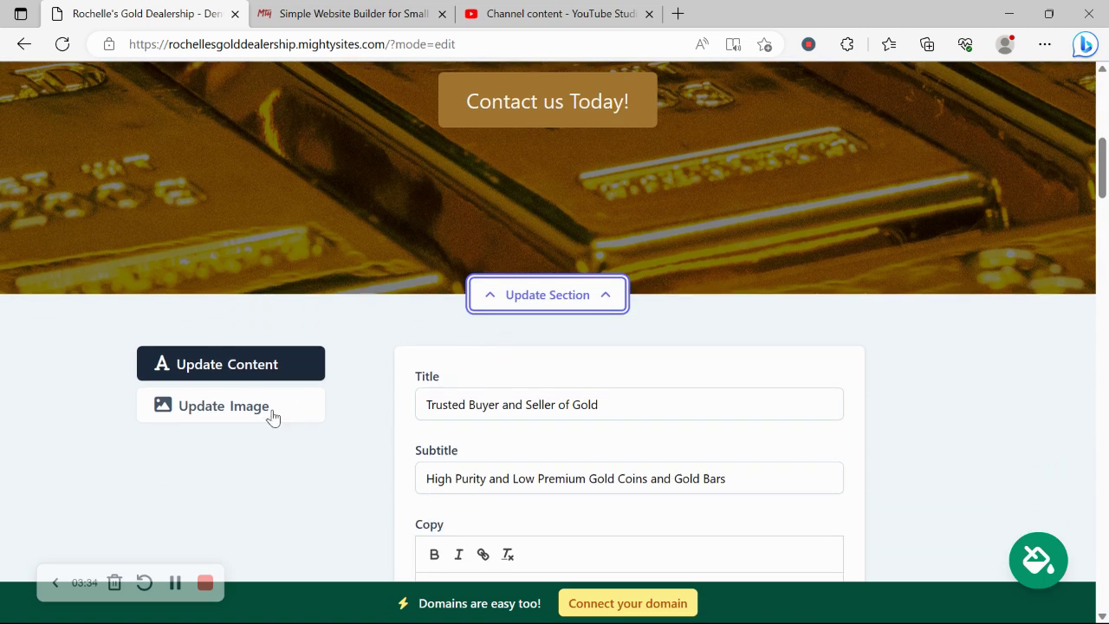
pyautogui.click(275, 414)
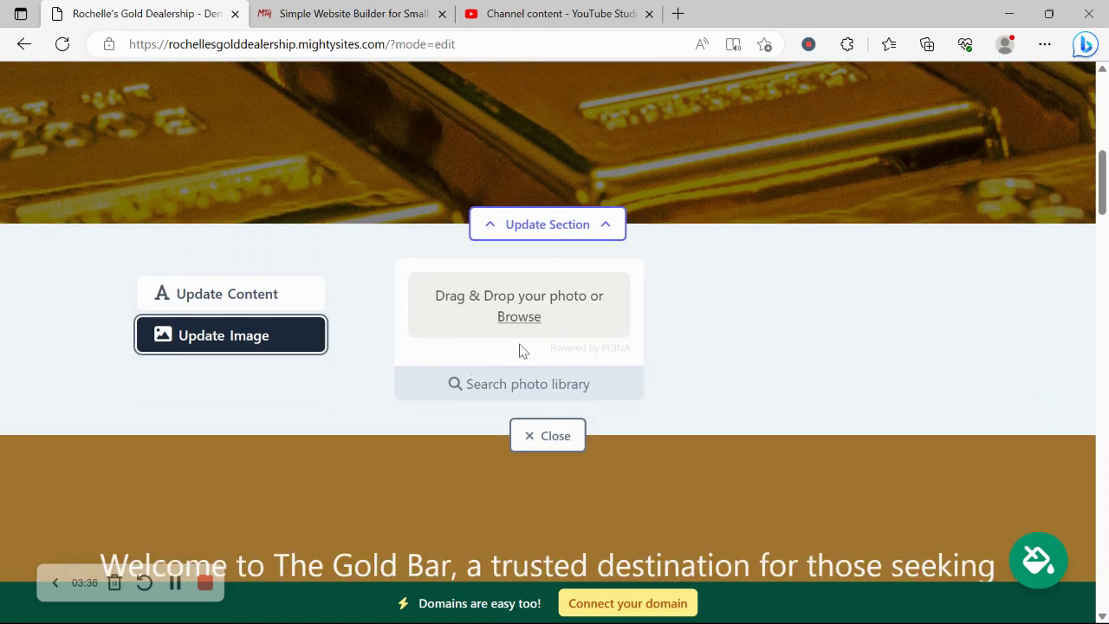
pyautogui.click(489, 388)
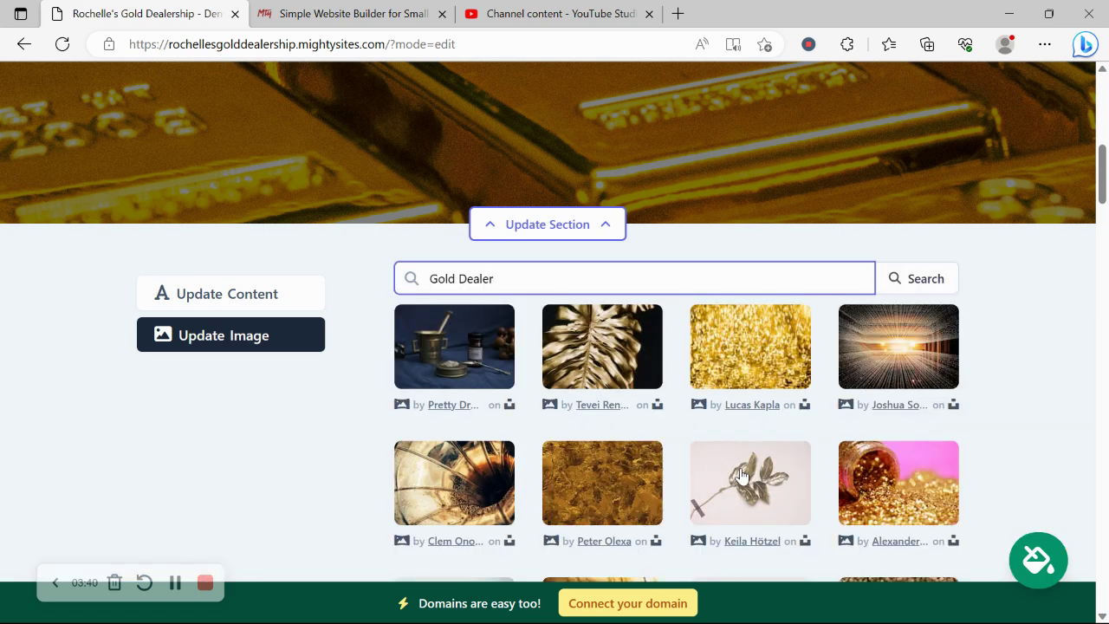
# Step: Search the photo library for 'Gold', browse the results, then bring up the hero text content
pyautogui.doubleClick(461, 278)
pyautogui.press('BackSpace')
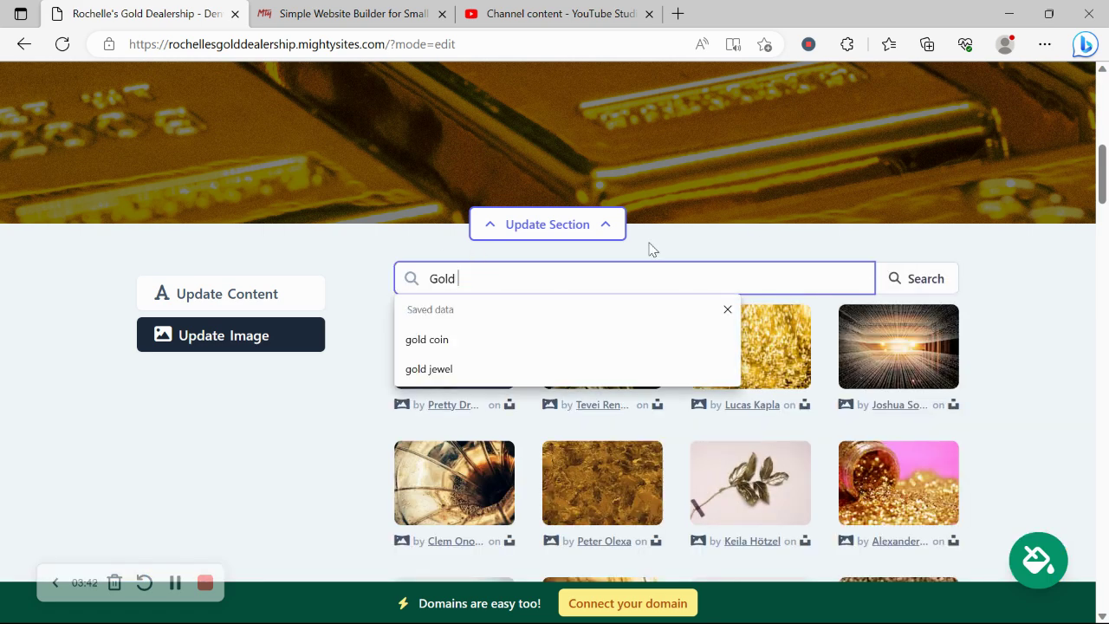
pyautogui.click(906, 278)
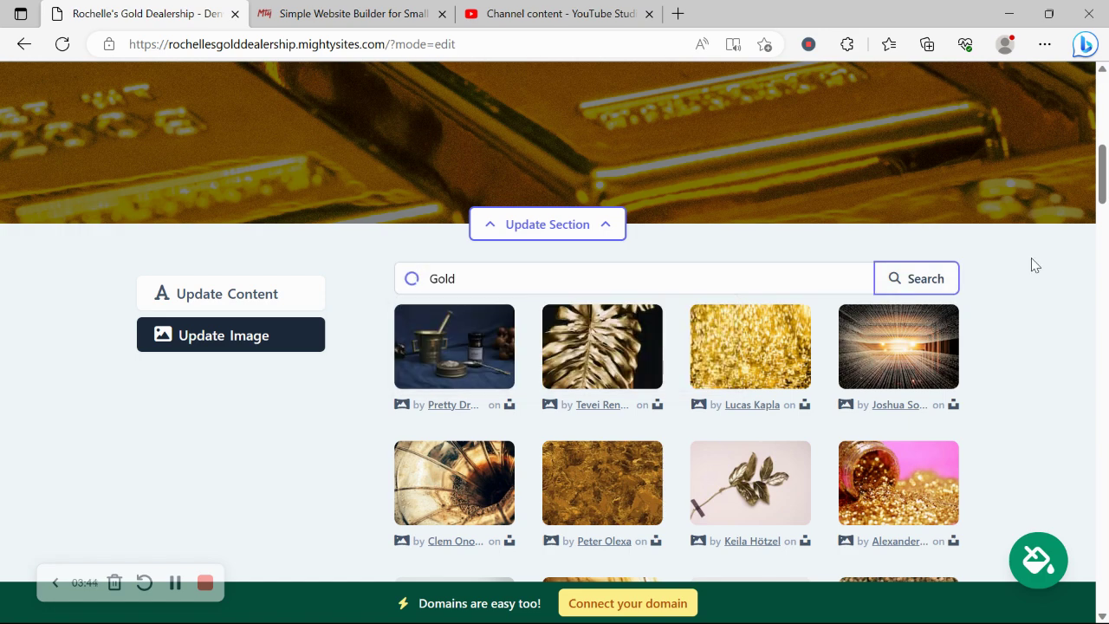
pyautogui.scroll(-3, 1031, 265)
pyautogui.scroll(1, 1031, 265)
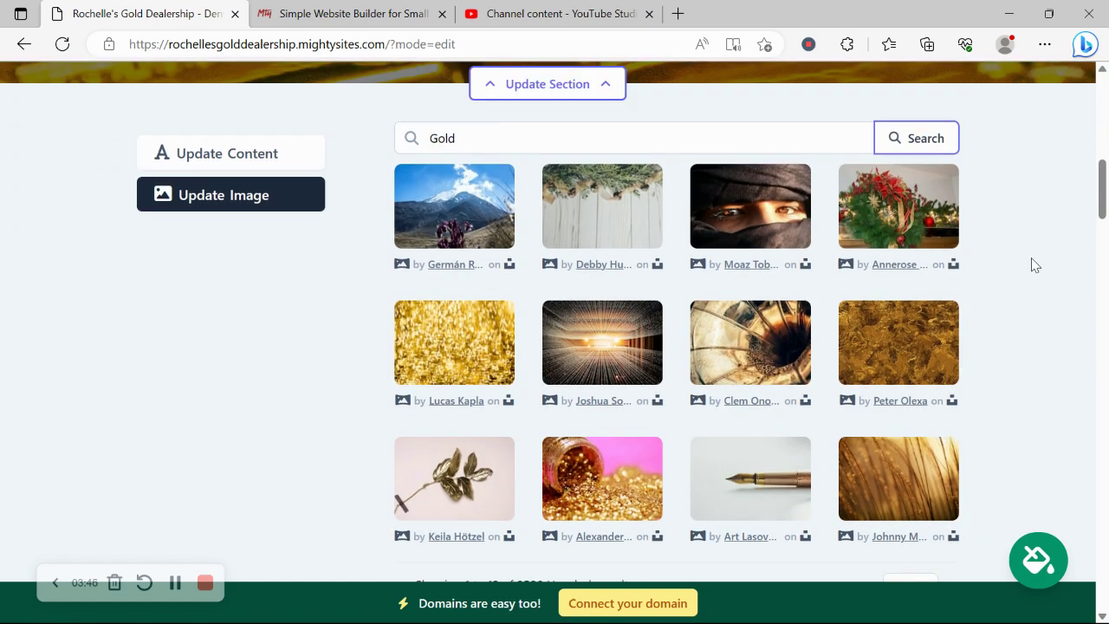
pyautogui.click(268, 153)
pyautogui.scroll(5, 272, 143)
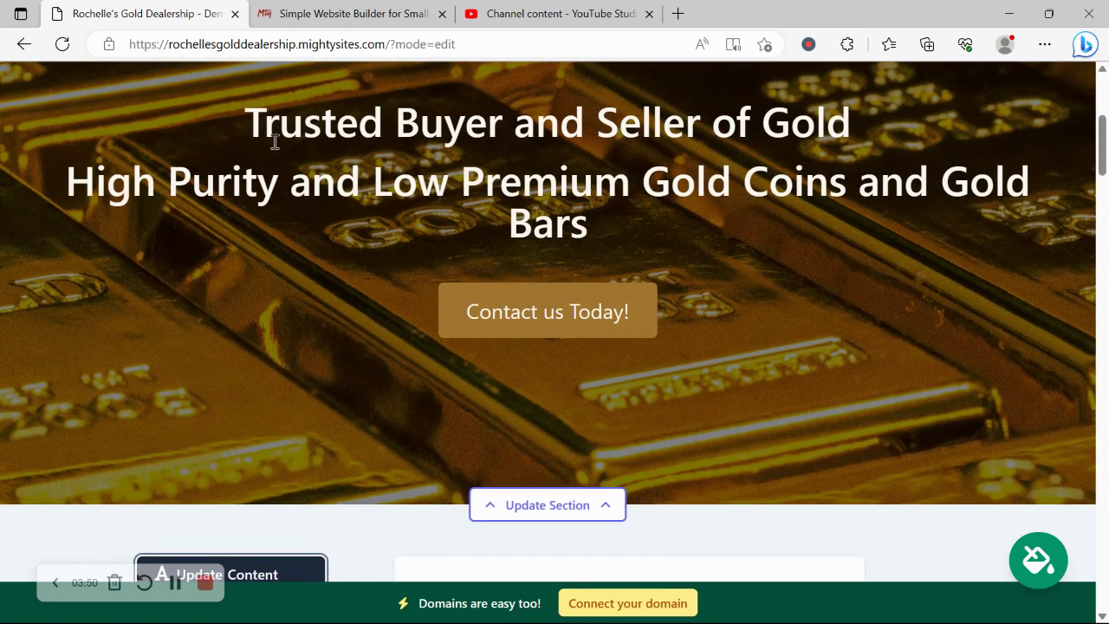
# Step: Review the hero headline and scroll through the section's content settings
pyautogui.moveTo(222, 124); pyautogui.dragTo(664, 204)
pyautogui.click(375, 304)
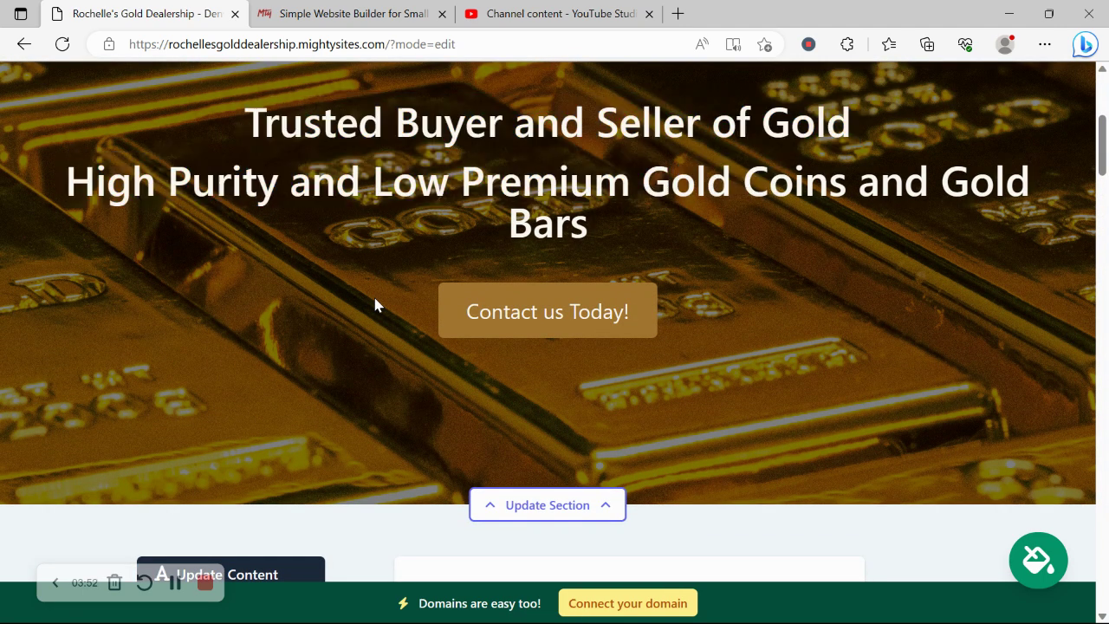
pyautogui.scroll(-2, 374, 304)
pyautogui.scroll(-2, 656, 327)
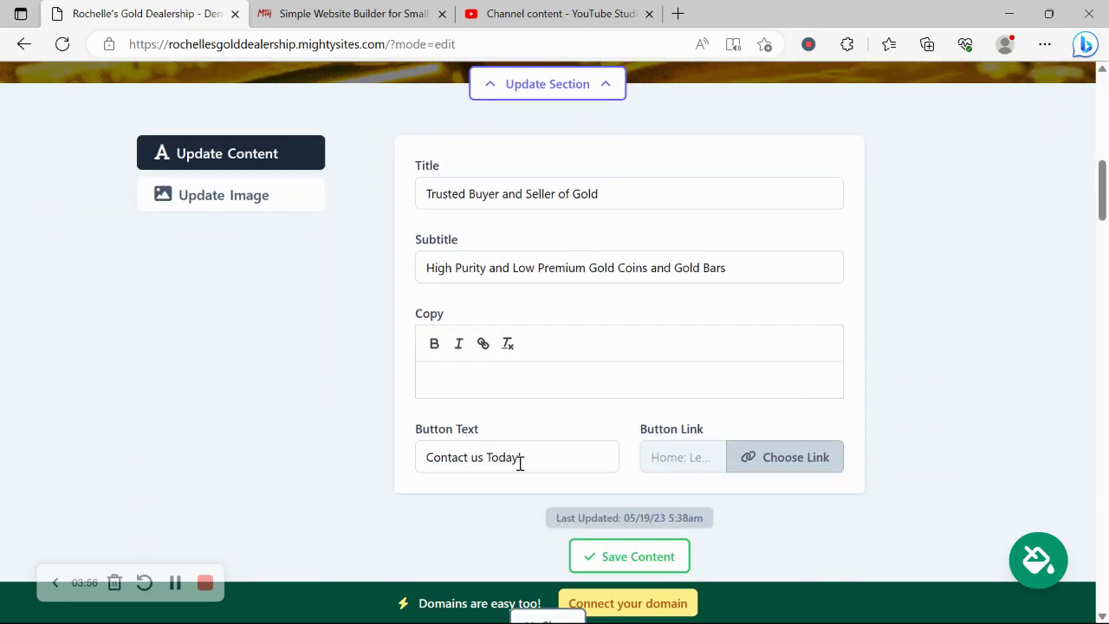
pyautogui.scroll(4, 520, 463)
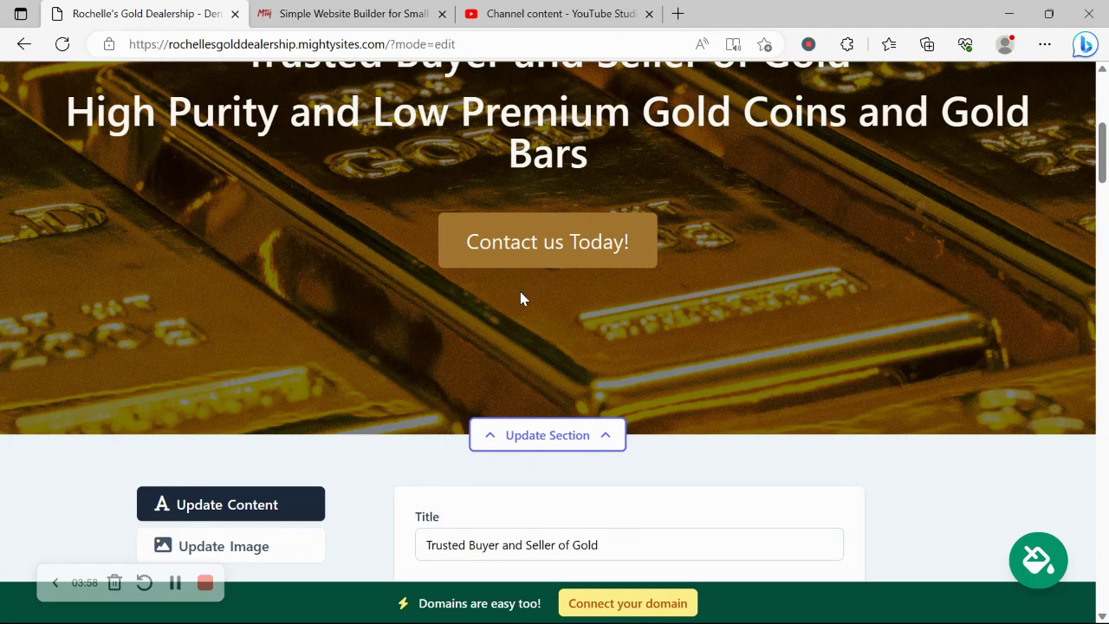
pyautogui.scroll(-5, 658, 222)
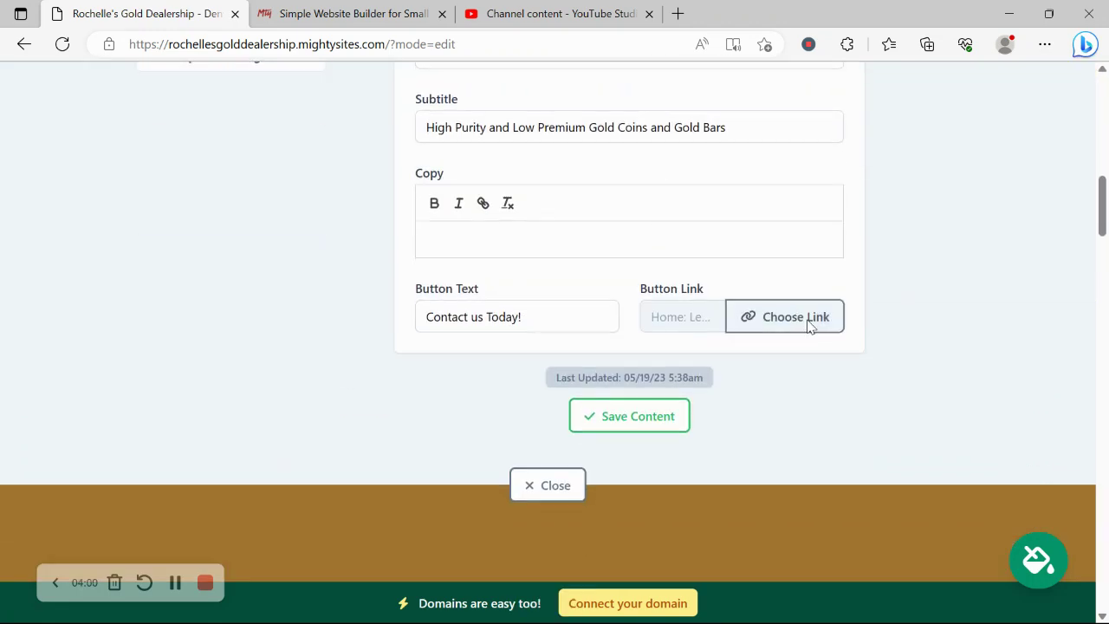
# Step: Check the button's Another Website and Actions link options, keep Lead Form, and close the editor
pyautogui.click(796, 317)
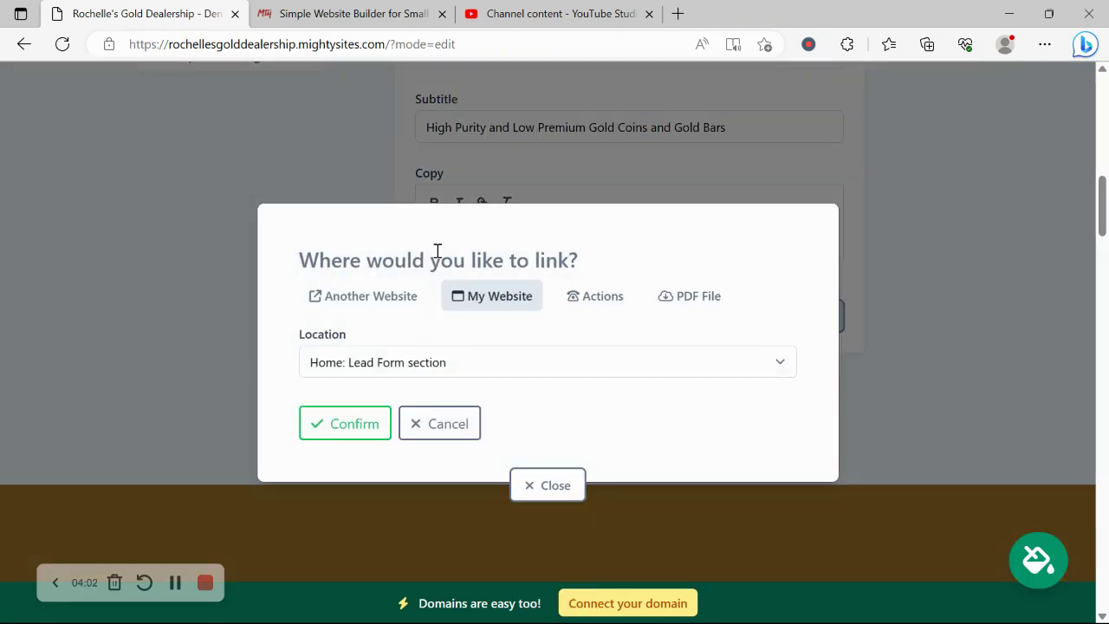
pyautogui.click(370, 310)
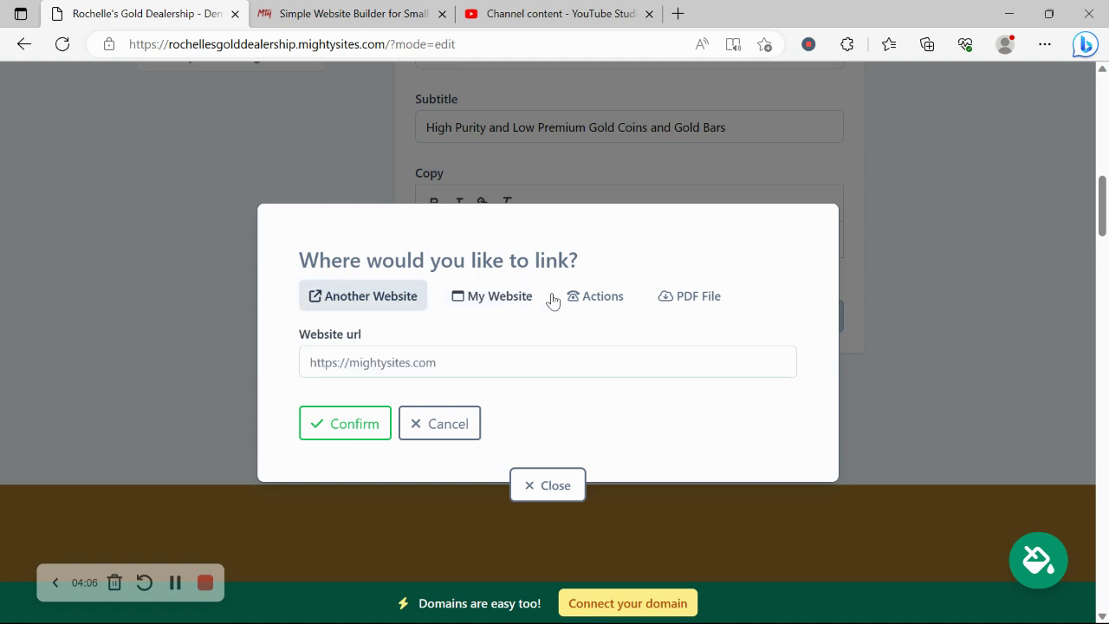
pyautogui.click(598, 298)
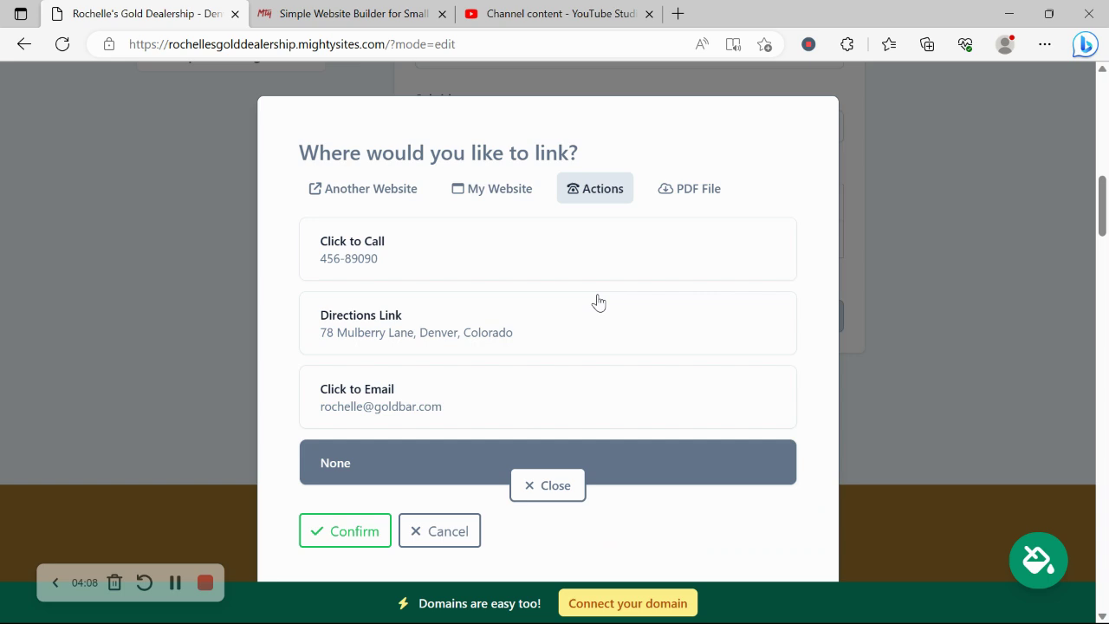
pyautogui.click(447, 532)
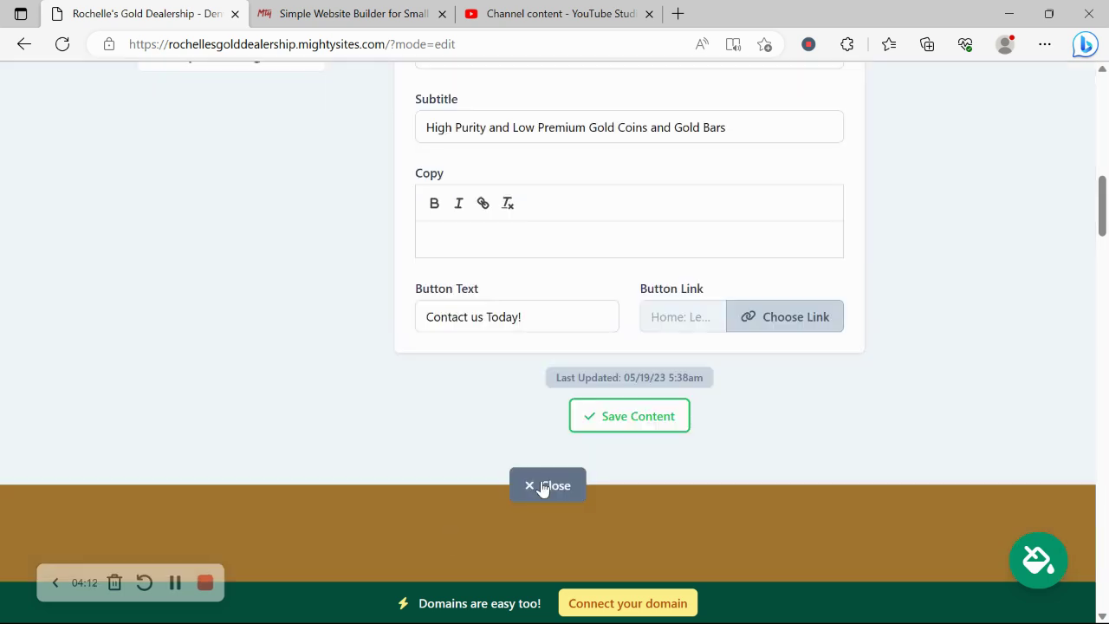
pyautogui.click(542, 487)
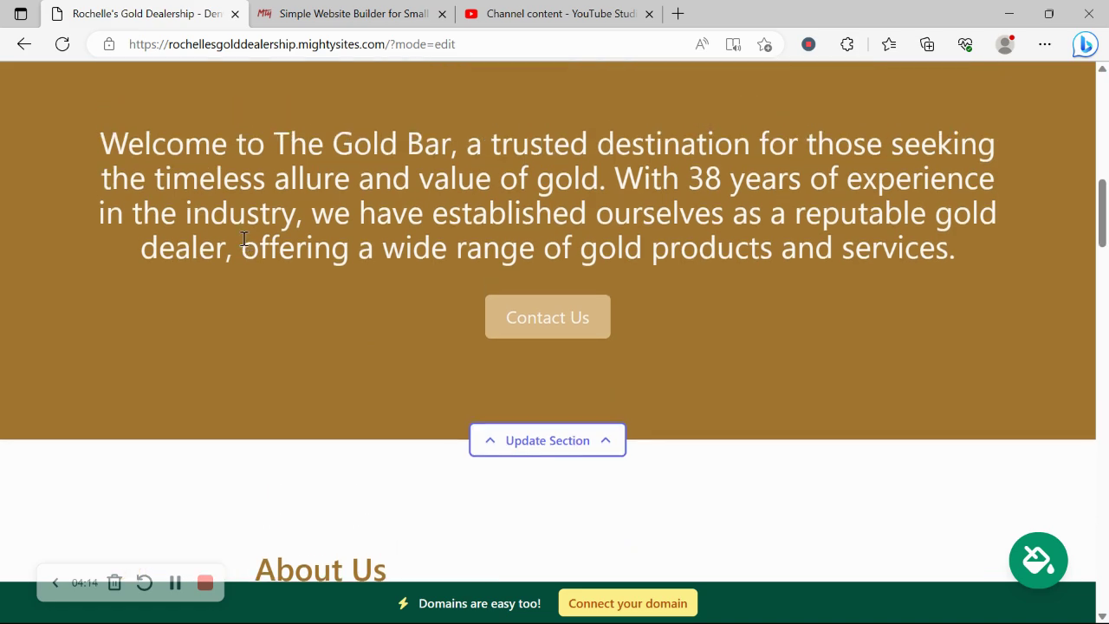
pyautogui.scroll(-8, 243, 239)
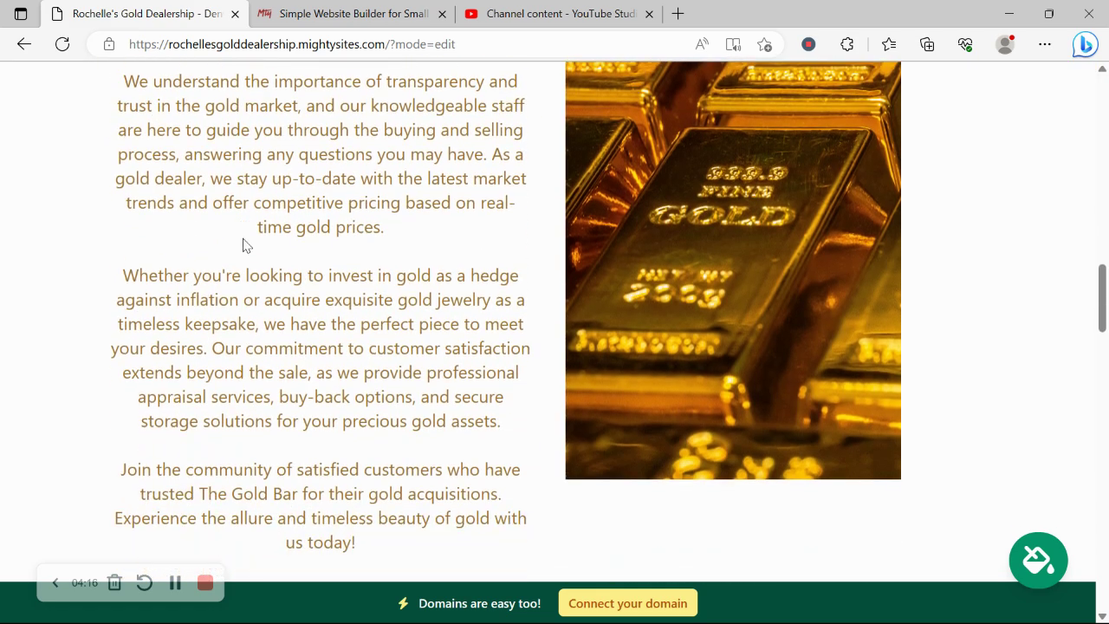
pyautogui.scroll(-9, 244, 239)
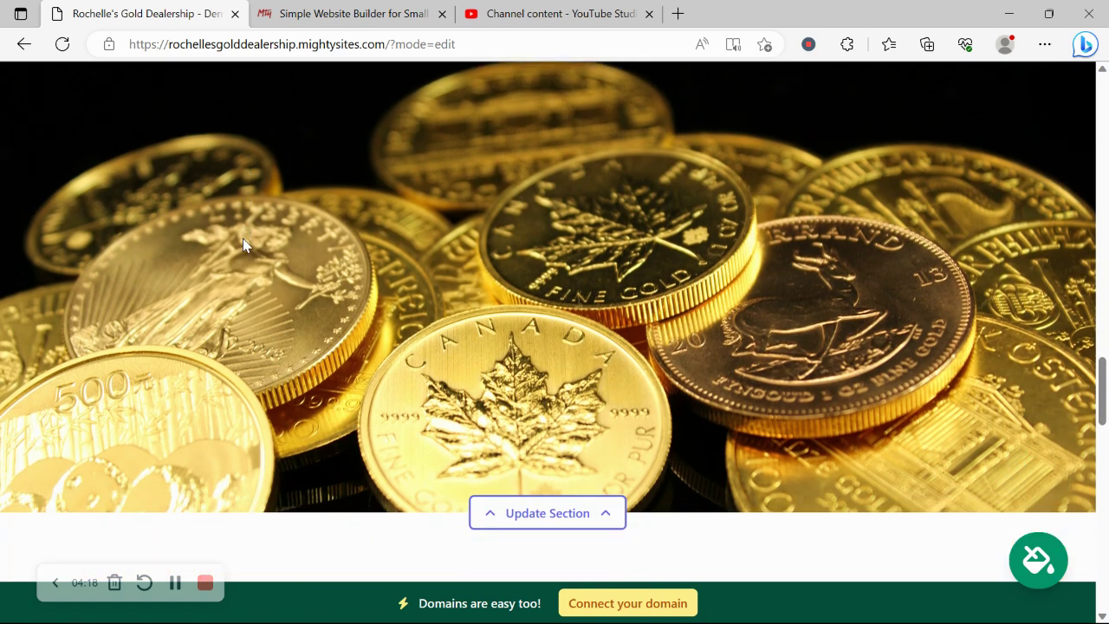
pyautogui.scroll(-2, 243, 239)
pyautogui.scroll(-3, 244, 246)
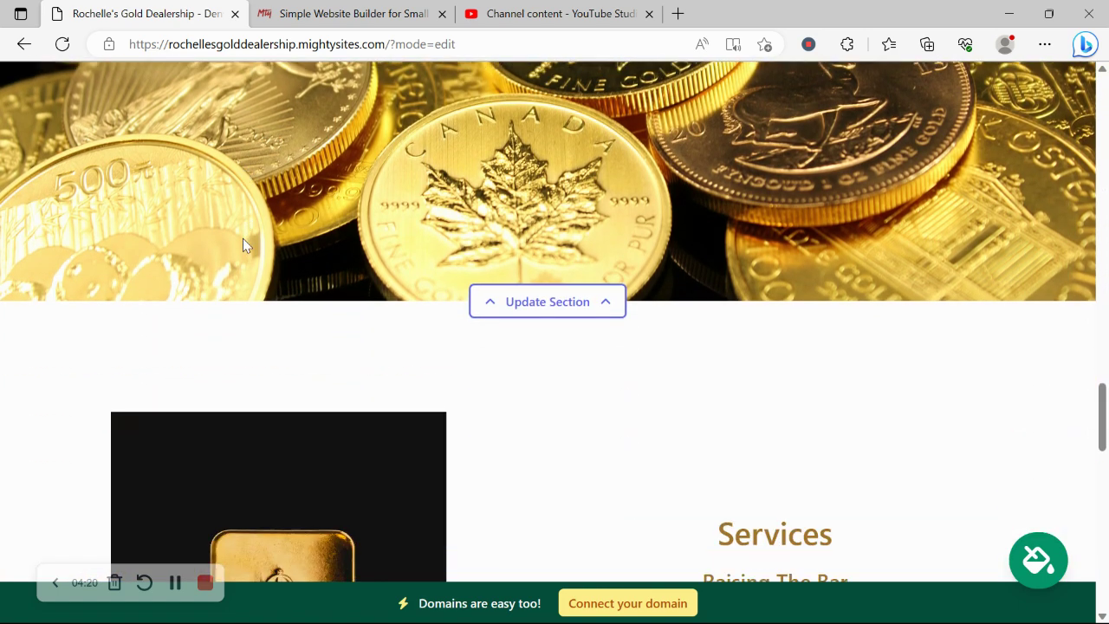
pyautogui.scroll(-5, 243, 246)
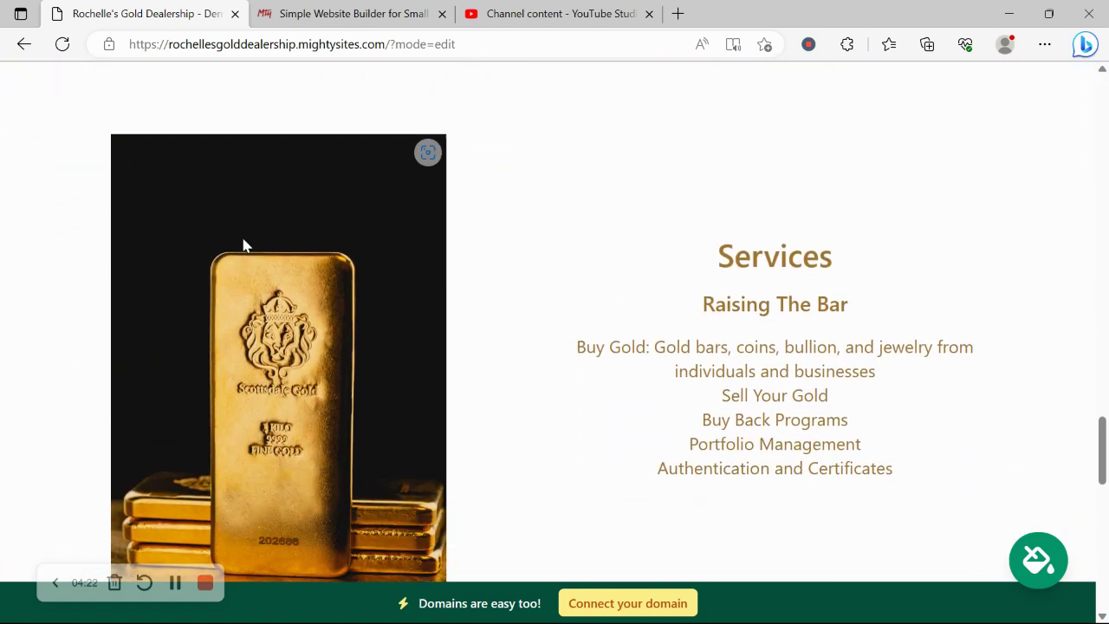
pyautogui.scroll(-2, 245, 246)
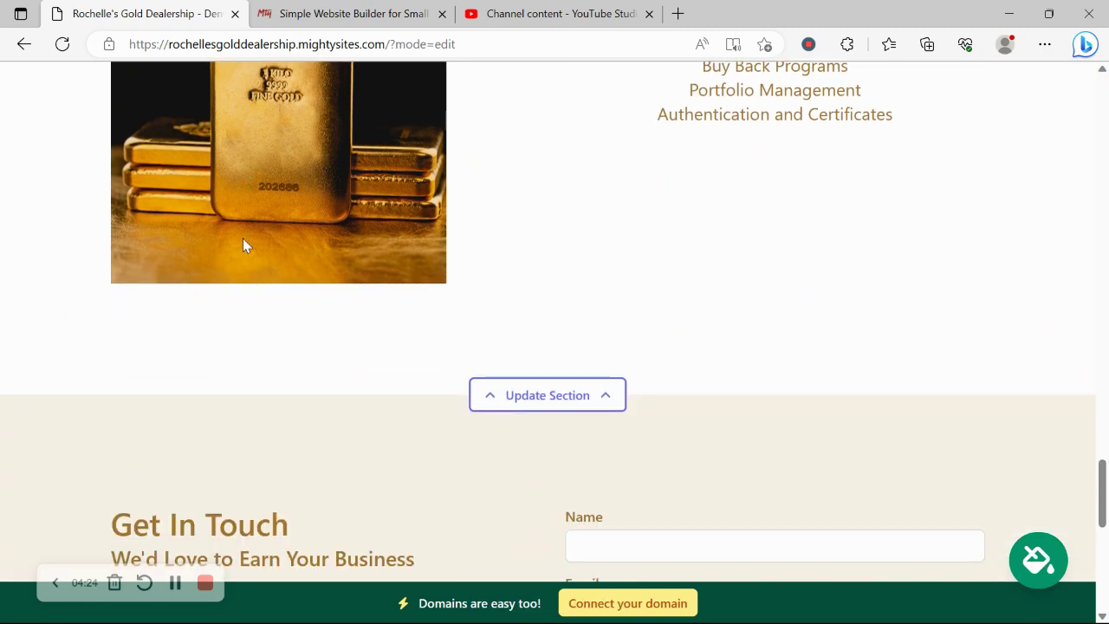
pyautogui.scroll(-2, 244, 246)
pyautogui.scroll(-2, 243, 246)
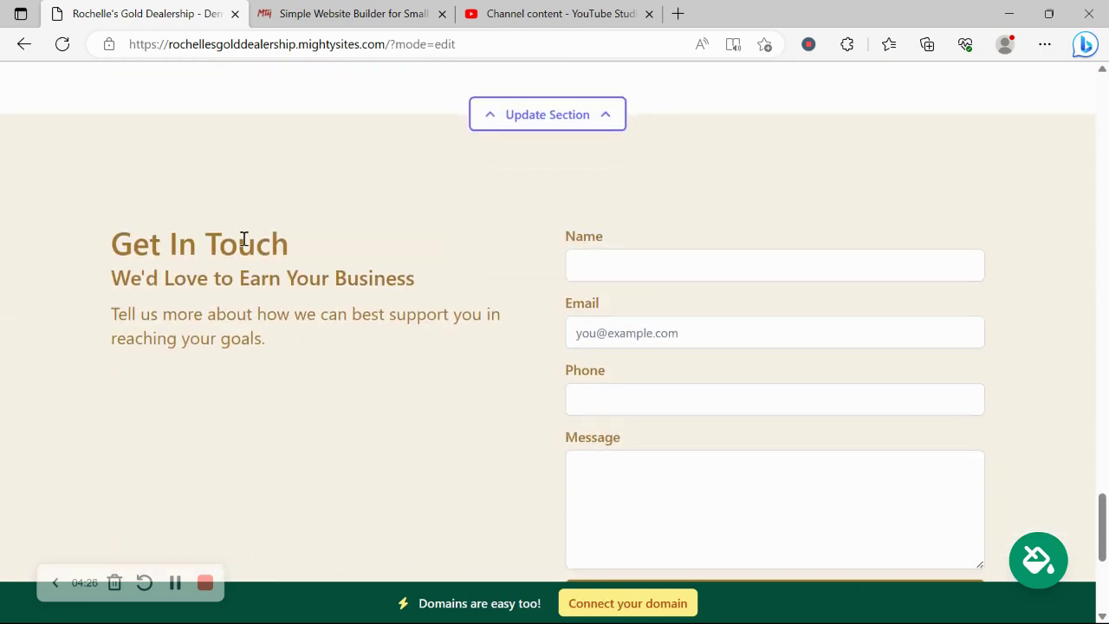
pyautogui.scroll(-2, 244, 247)
pyautogui.scroll(-1, 243, 246)
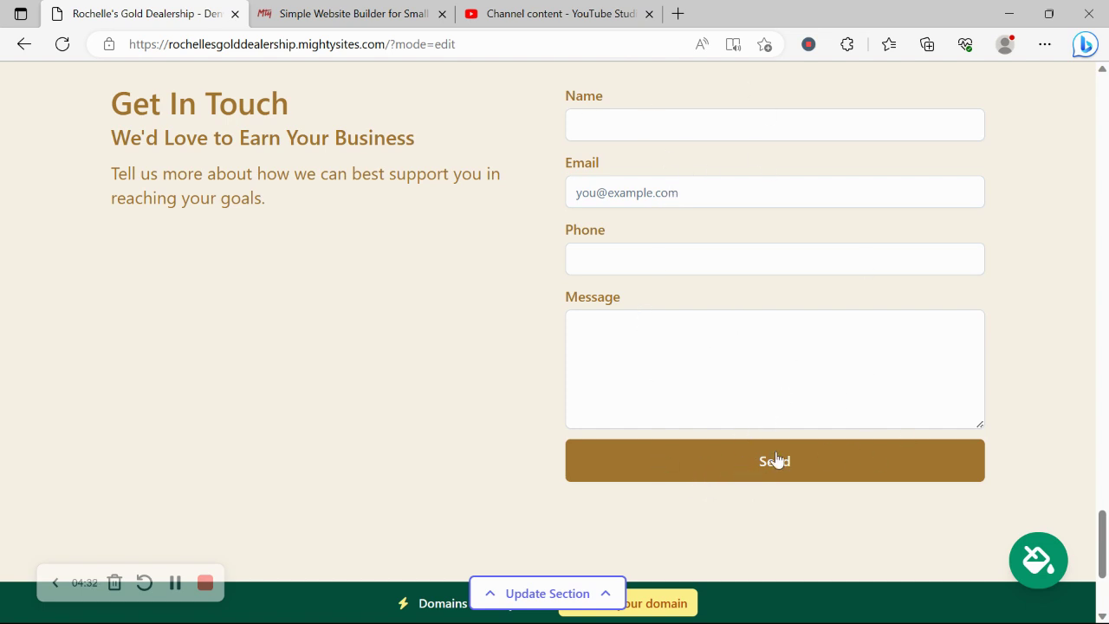
pyautogui.scroll(-2, 776, 459)
pyautogui.scroll(2, 776, 459)
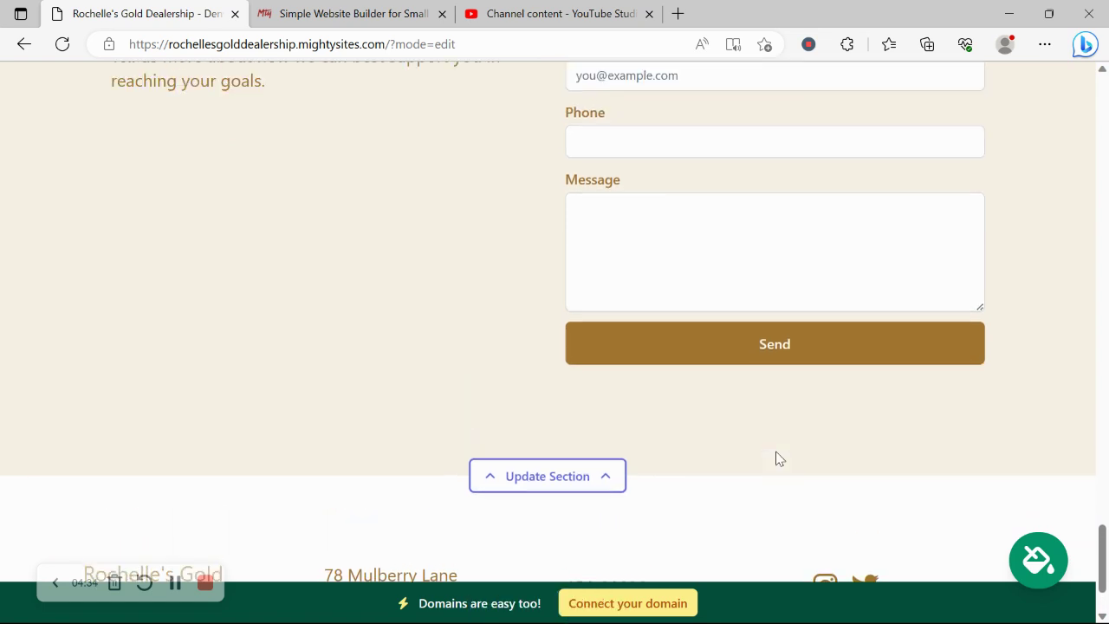
pyautogui.scroll(-1, 718, 131)
pyautogui.scroll(-1, 718, 130)
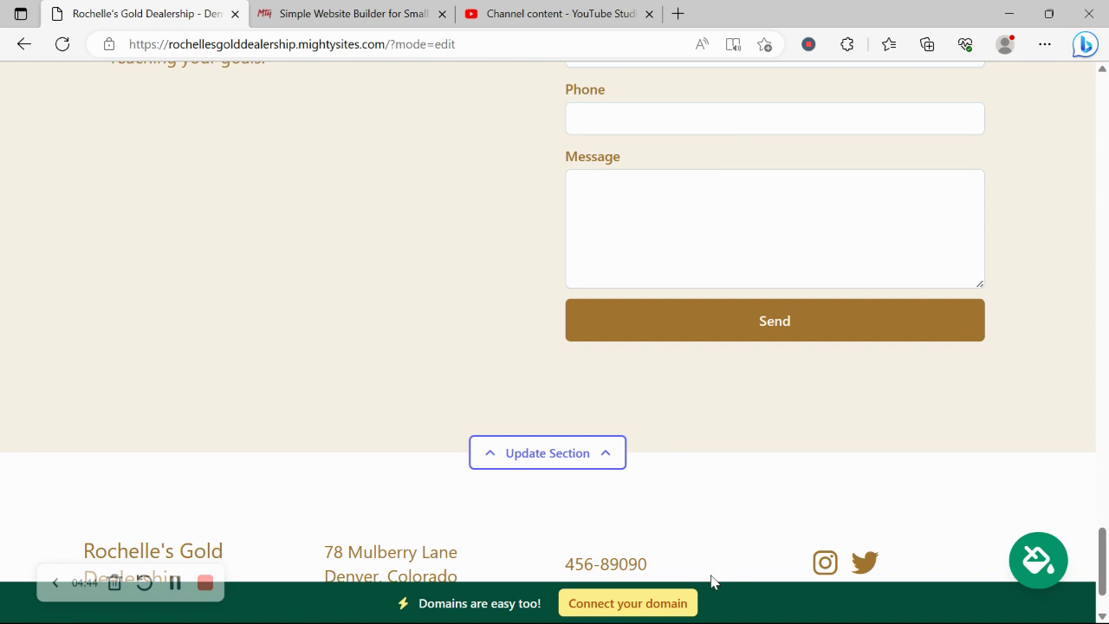
# Step: View the domain connection options, then go back to and scroll the site dashboard
pyautogui.click(666, 606)
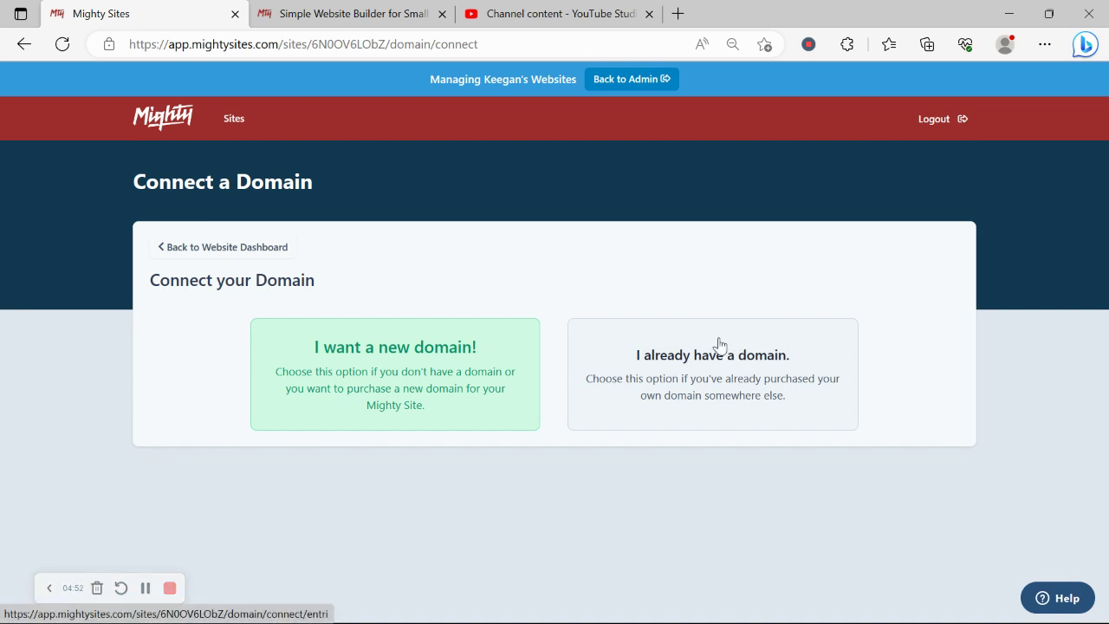
pyautogui.click(253, 249)
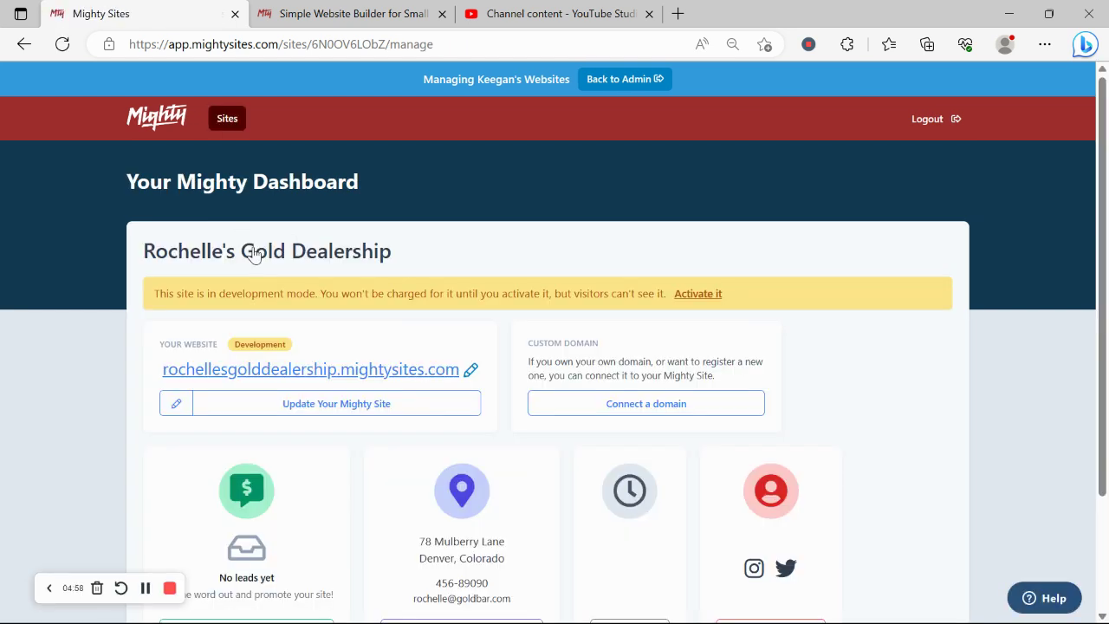
pyautogui.moveTo(132, 185); pyautogui.dragTo(389, 176)
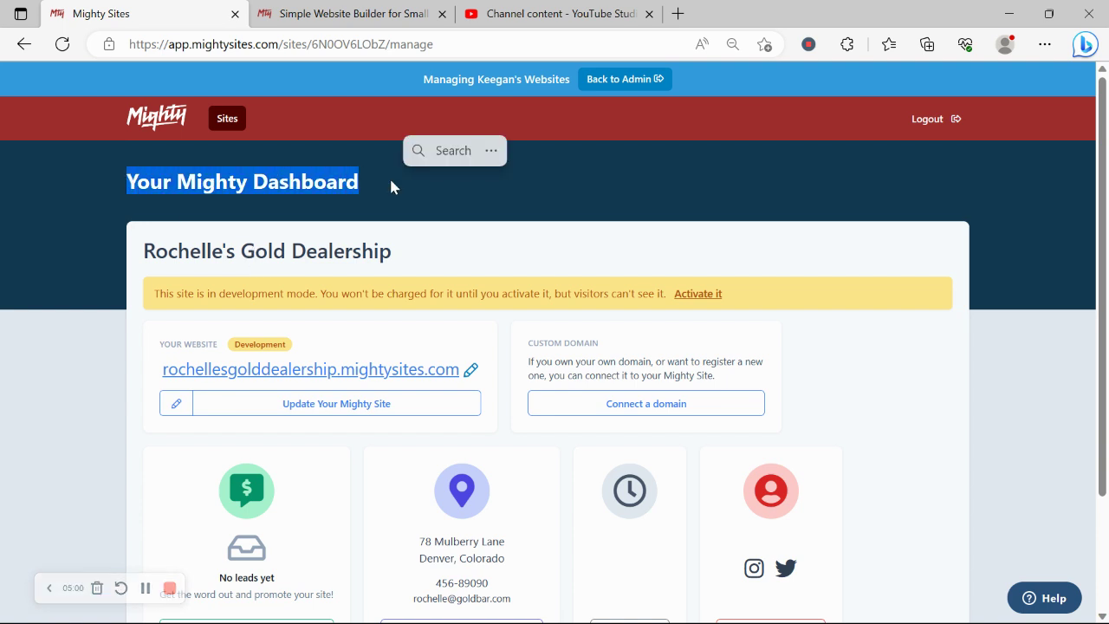
pyautogui.click(264, 539)
pyautogui.scroll(-2, 268, 530)
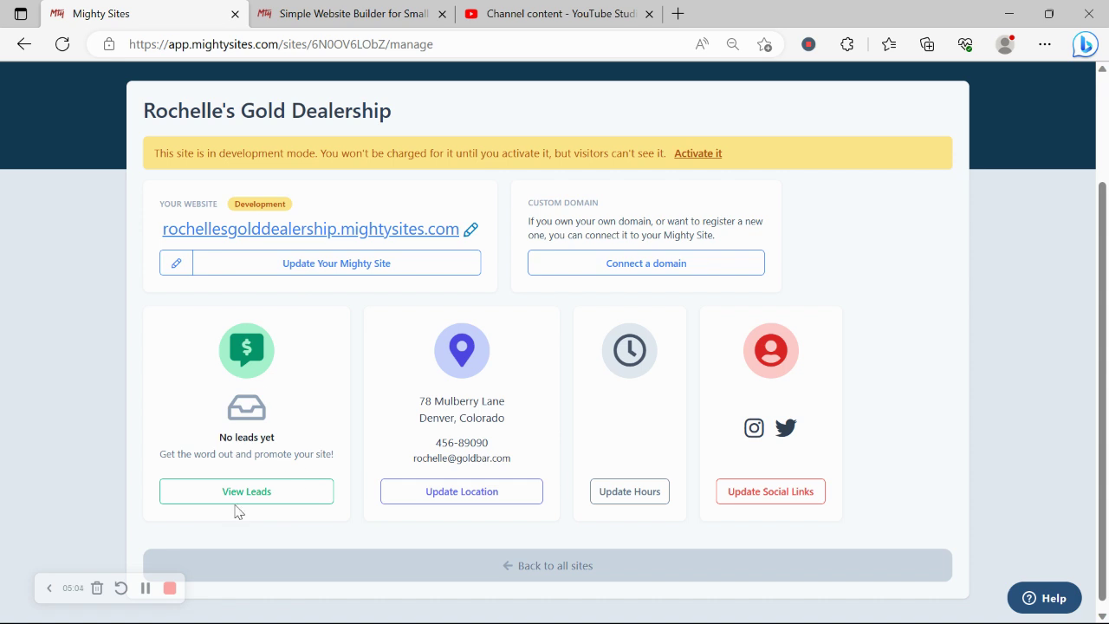
pyautogui.scroll(1, 236, 507)
# Step: Open rochellesgolddealership.mightysites.com in a new tab and scroll to its gold bars hero
pyautogui.click(390, 303)
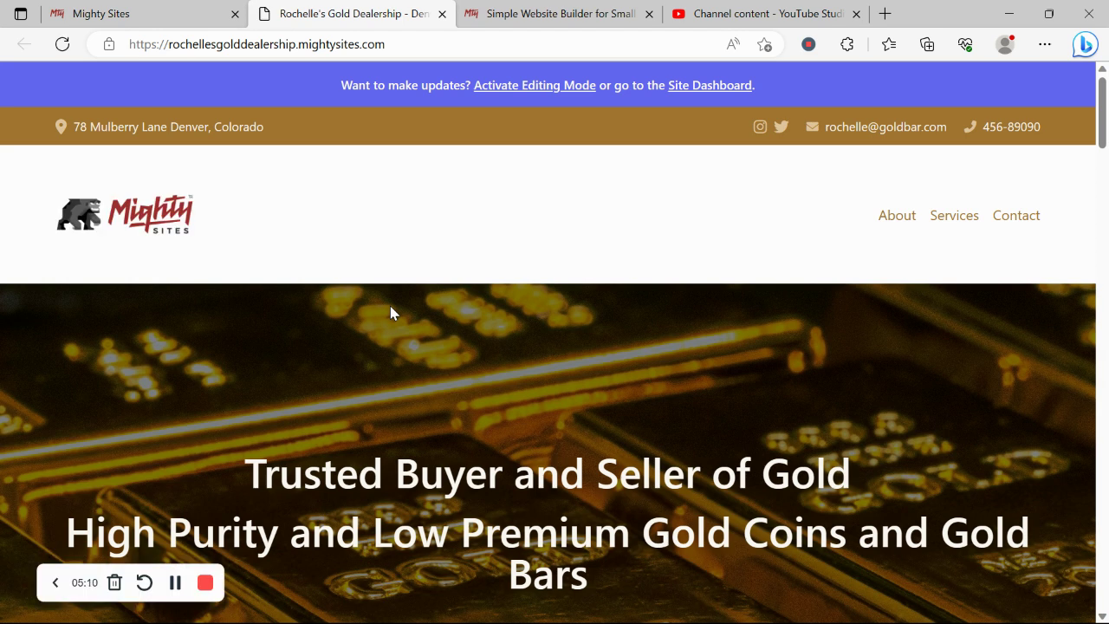
pyautogui.scroll(-3, 390, 313)
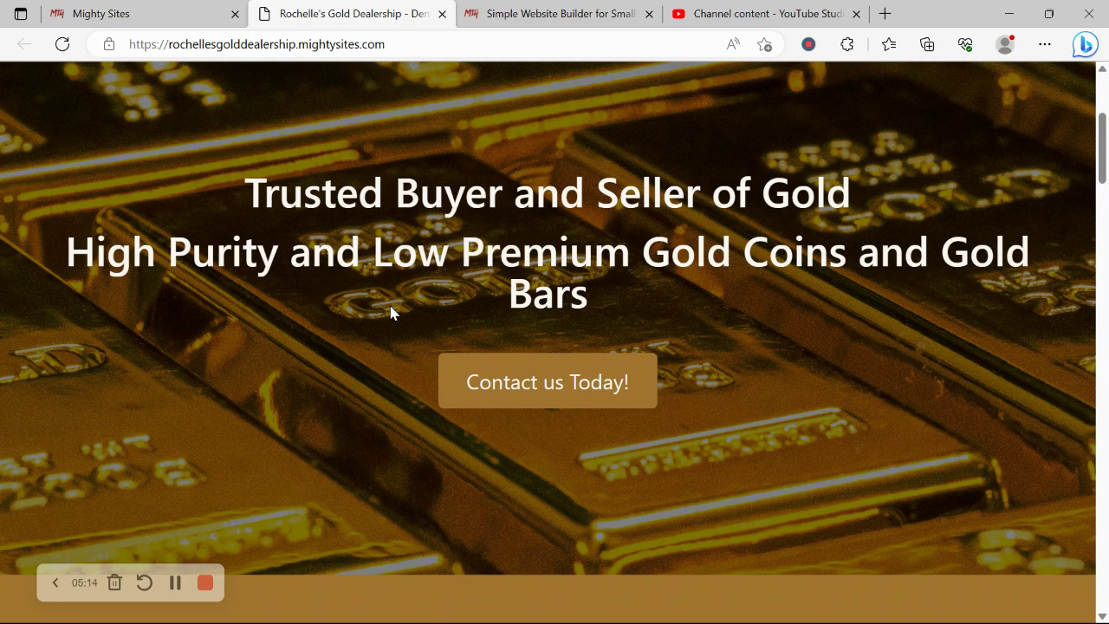
pyautogui.scroll(-2, 390, 312)
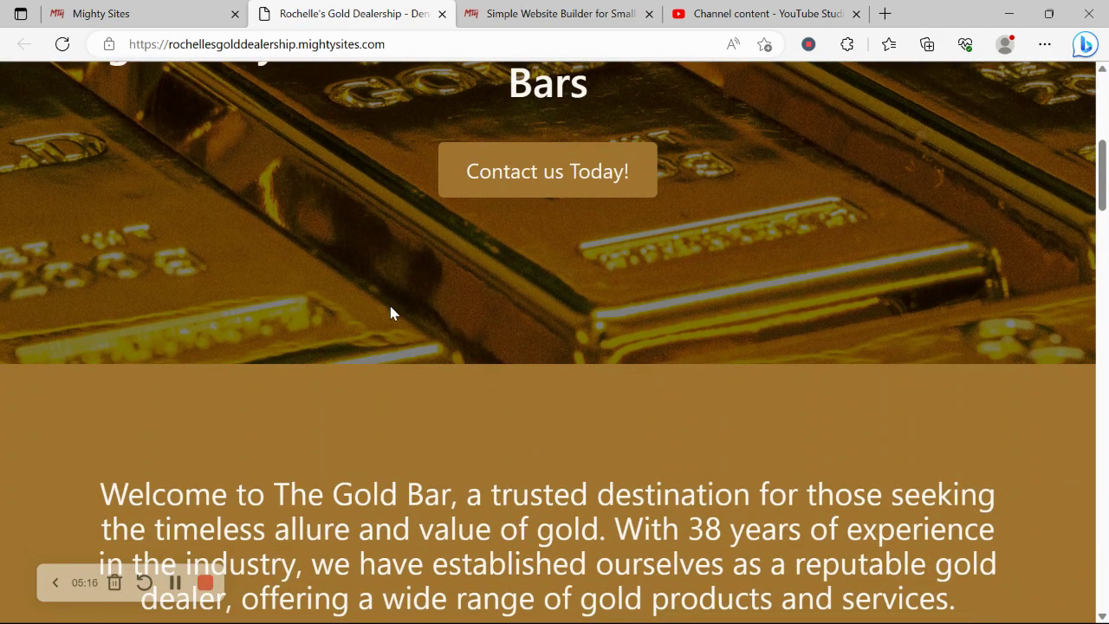